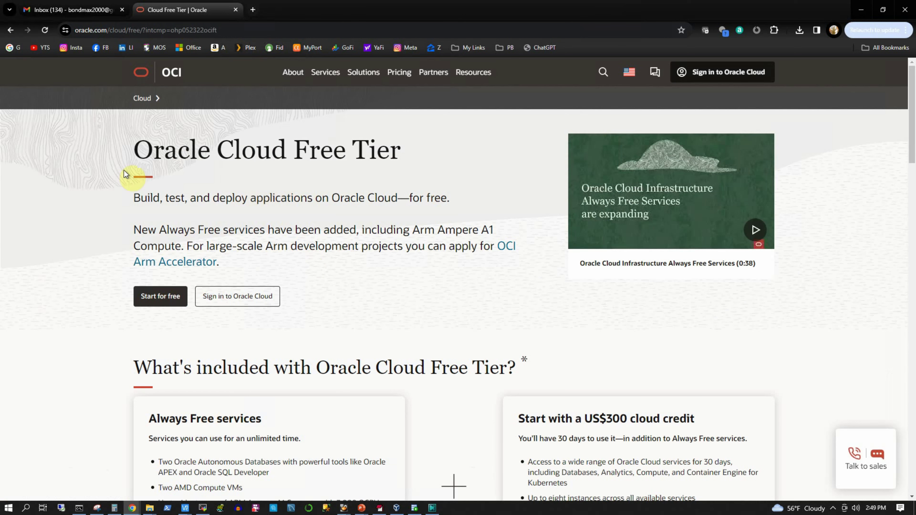
- Browse the Always Free 'What's included' cards, then start the free account signup
scroll(349, 296, "down", 4)
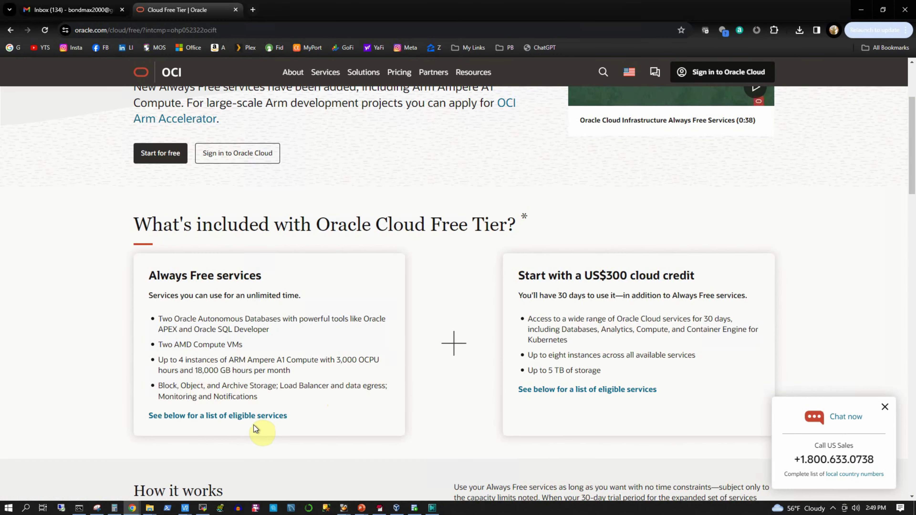
scroll(134, 386, "up", 4)
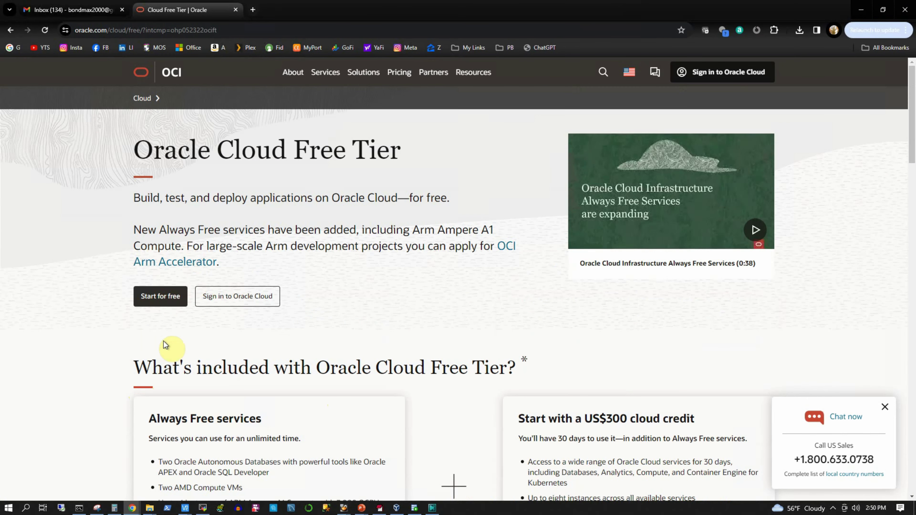
left_click(159, 305)
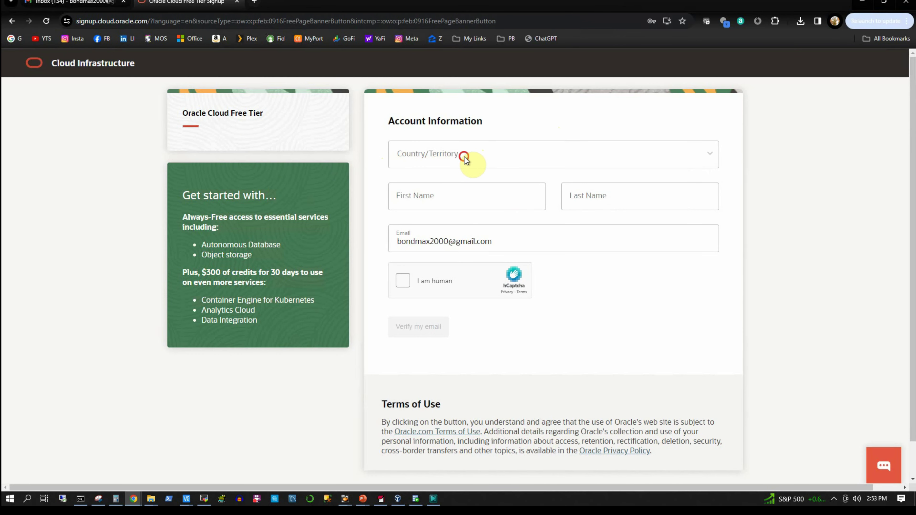
- Set Country/Territory to United States
left_click(464, 159)
left_click_drag(717, 183, 717, 295)
left_click(430, 261)
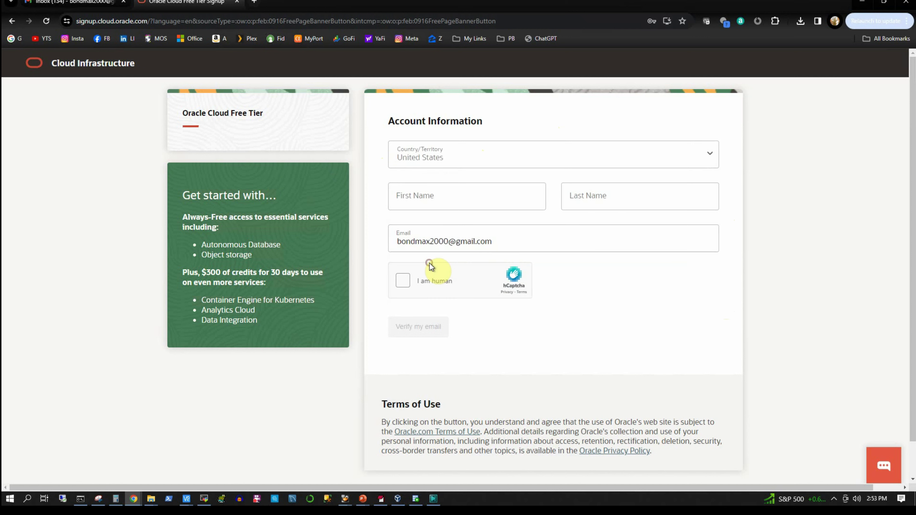
- Fill in first and last name from saved suggestions, then start the hCaptcha human check
left_click(440, 199)
left_click(454, 220)
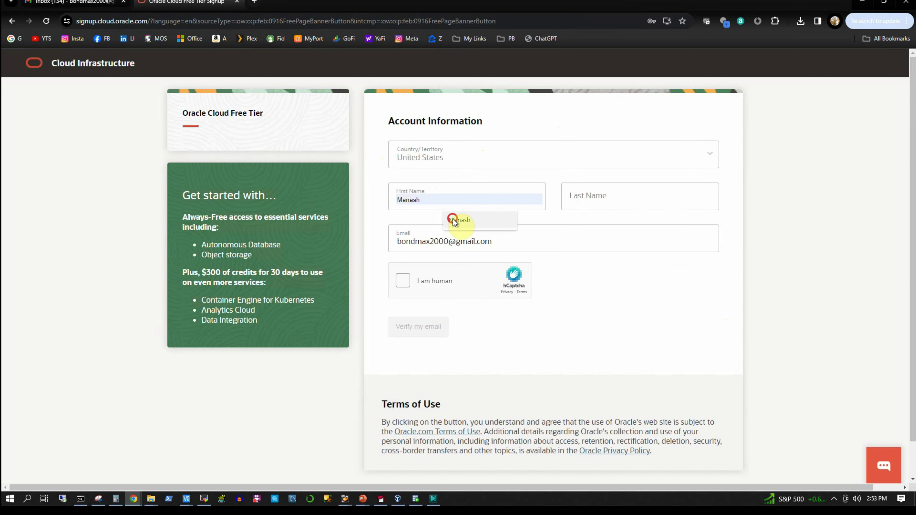
left_click(622, 198)
left_click(639, 254)
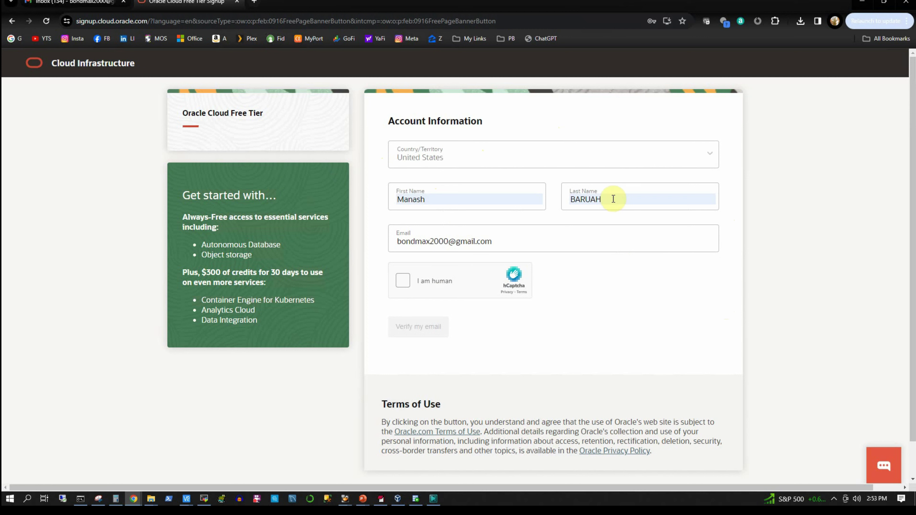
left_click_drag(612, 199, 410, 189)
left_click(631, 220)
key("Tab")
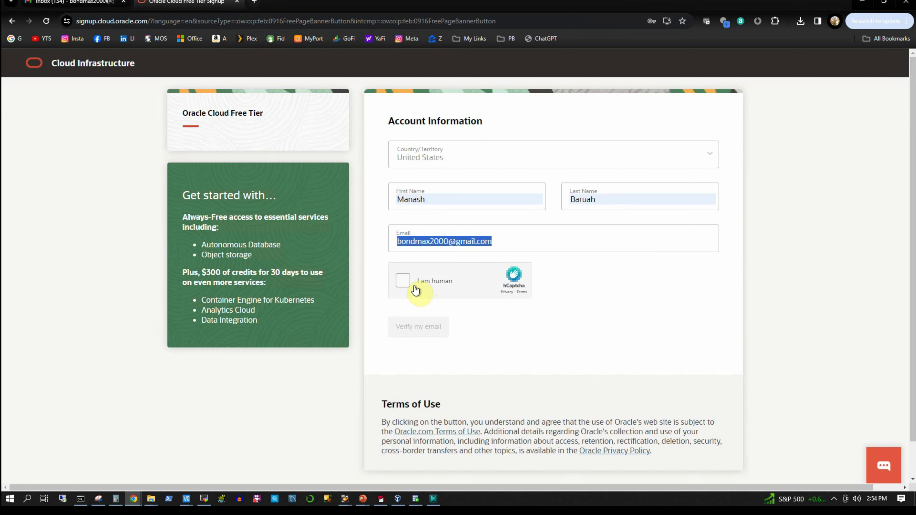
left_click(403, 281)
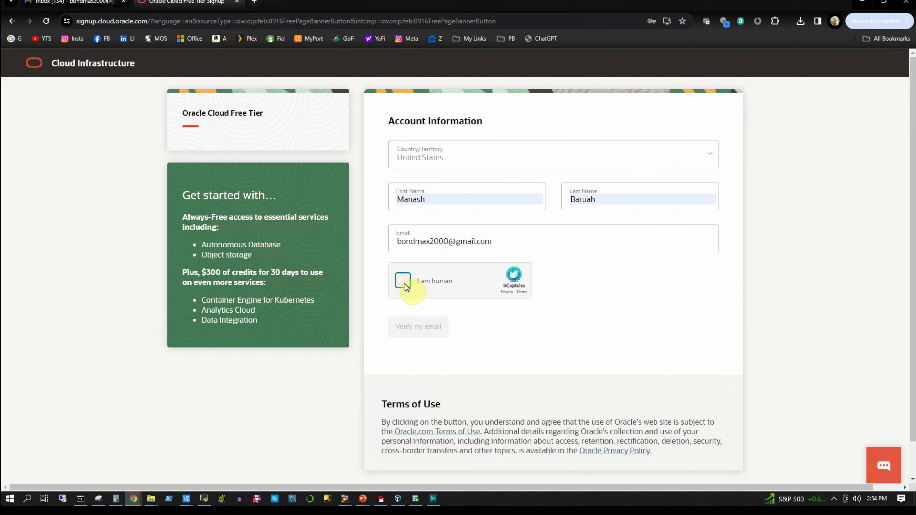
- Select the four bumblebee images in the first hCaptcha set
left_click(586, 294)
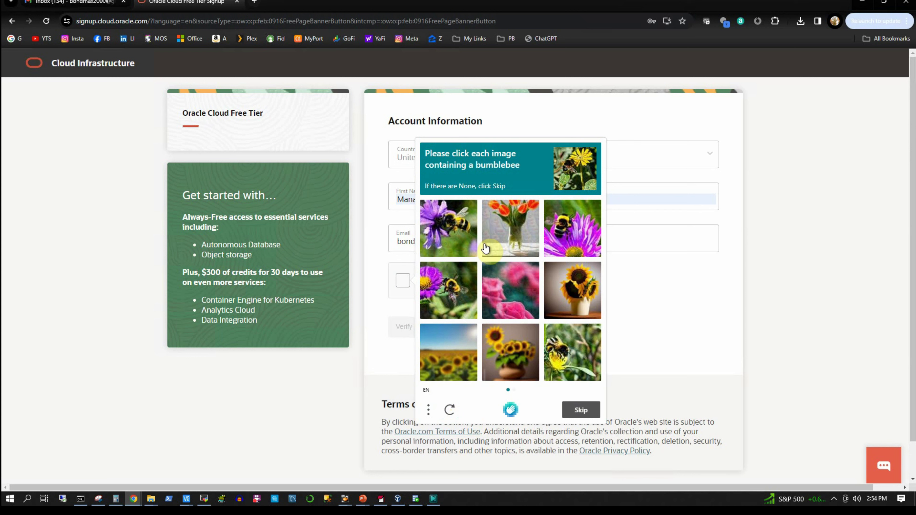
left_click(454, 240)
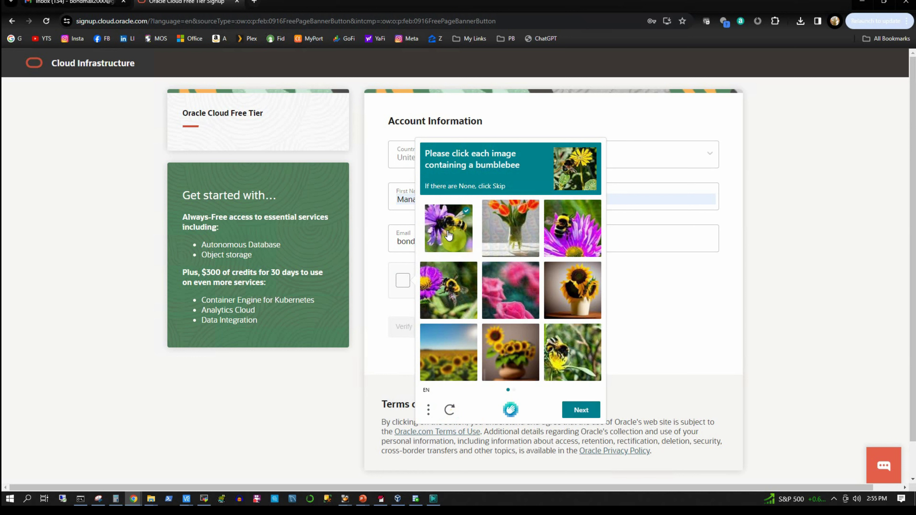
left_click(585, 236)
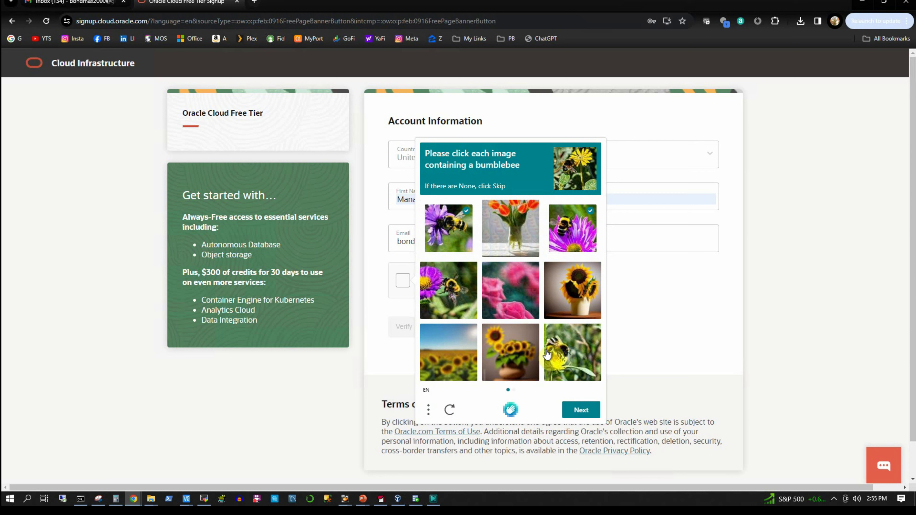
left_click(568, 355)
left_click(440, 292)
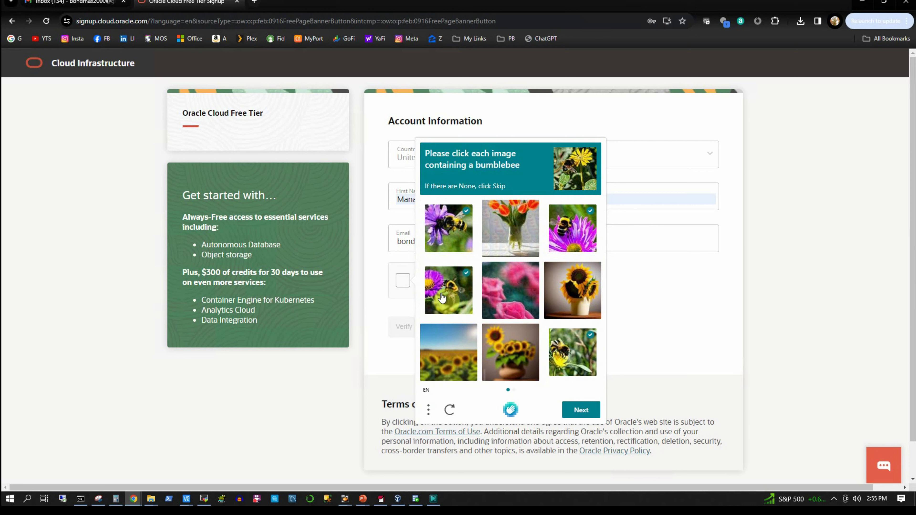
left_click(576, 409)
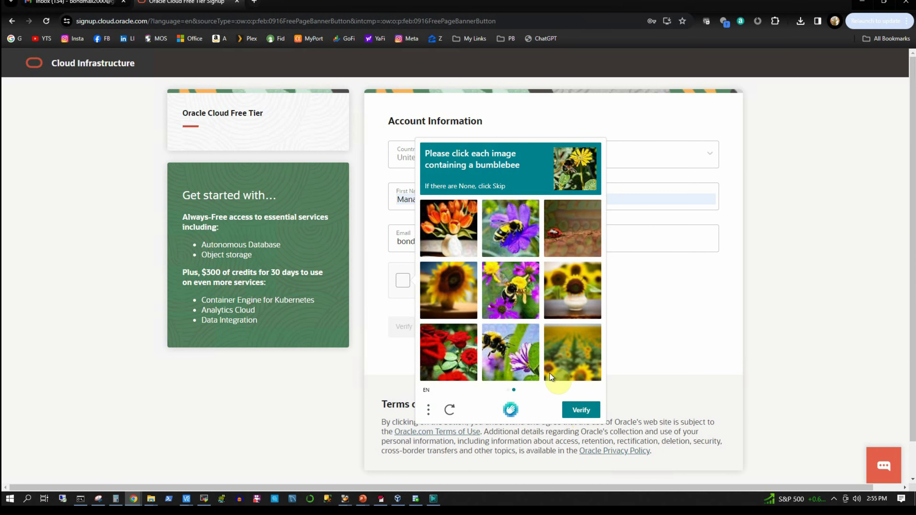
- Select the three remaining bumblebee images, verify, and request the email verification link
left_click(513, 240)
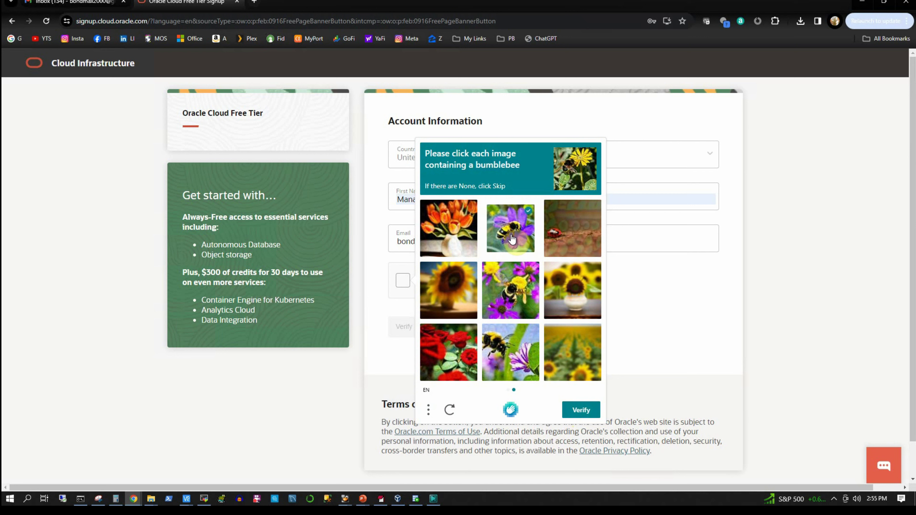
left_click(511, 299)
left_click(508, 361)
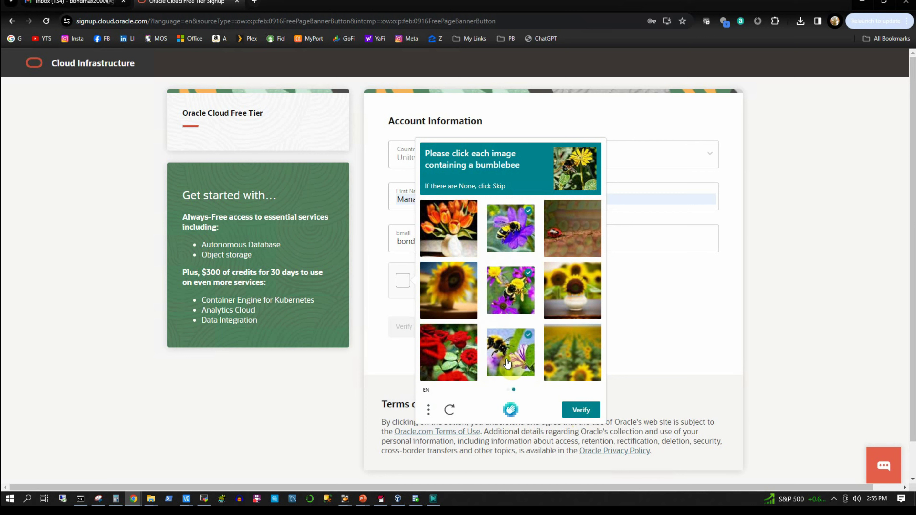
left_click(585, 412)
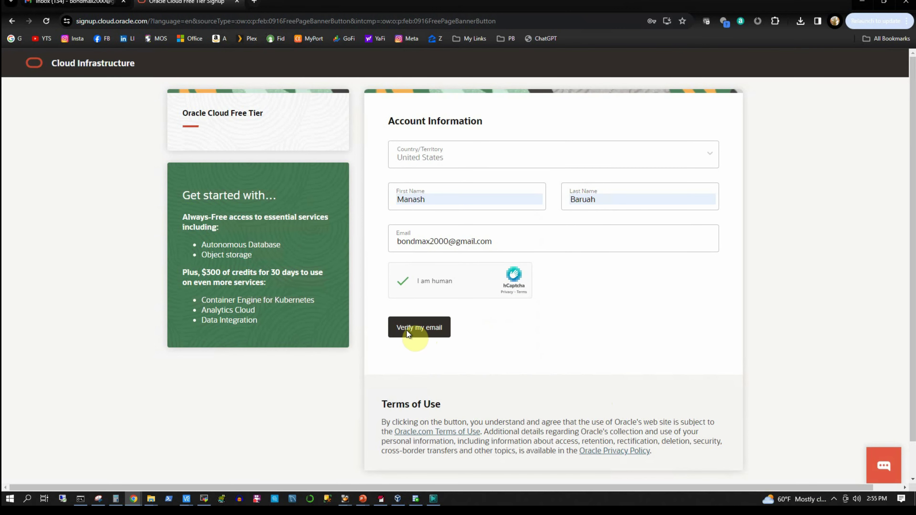
left_click(421, 329)
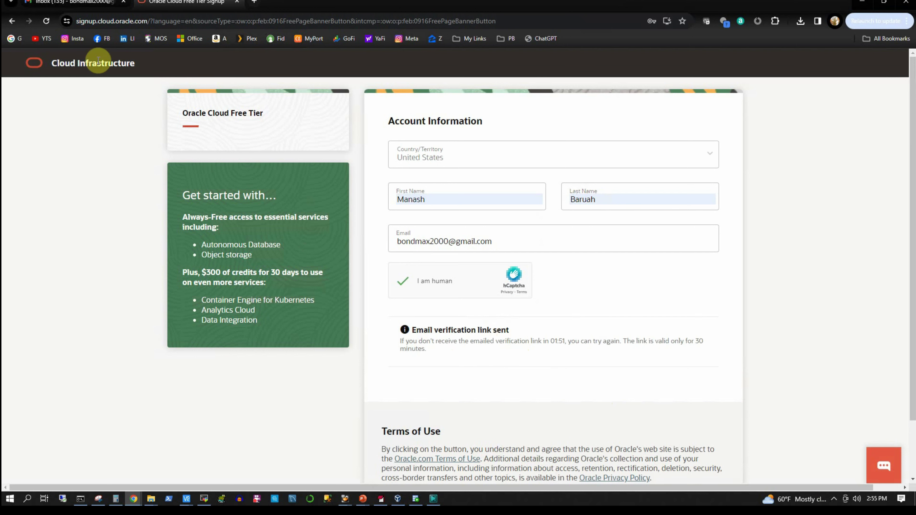
- In Gmail, open 'Verify your email to create your Oracle Cloud account' and click Verify email
left_click(66, 4)
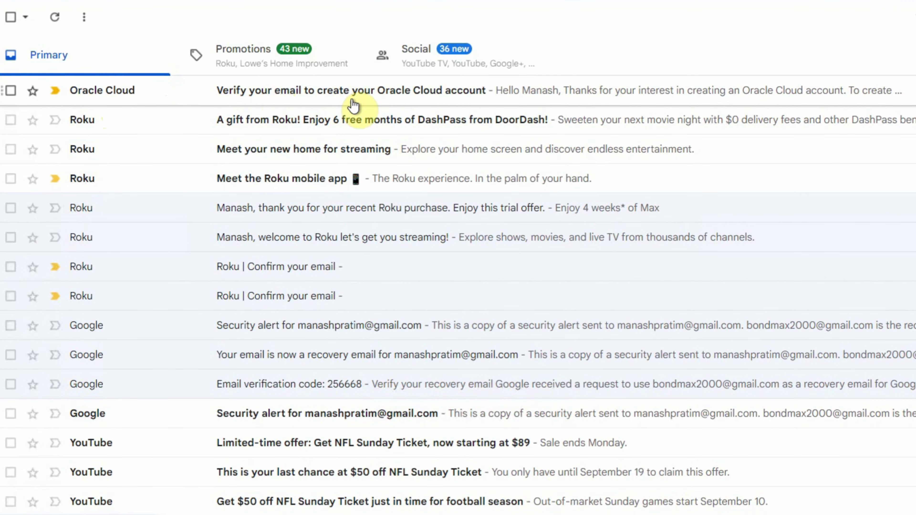
left_click(419, 97)
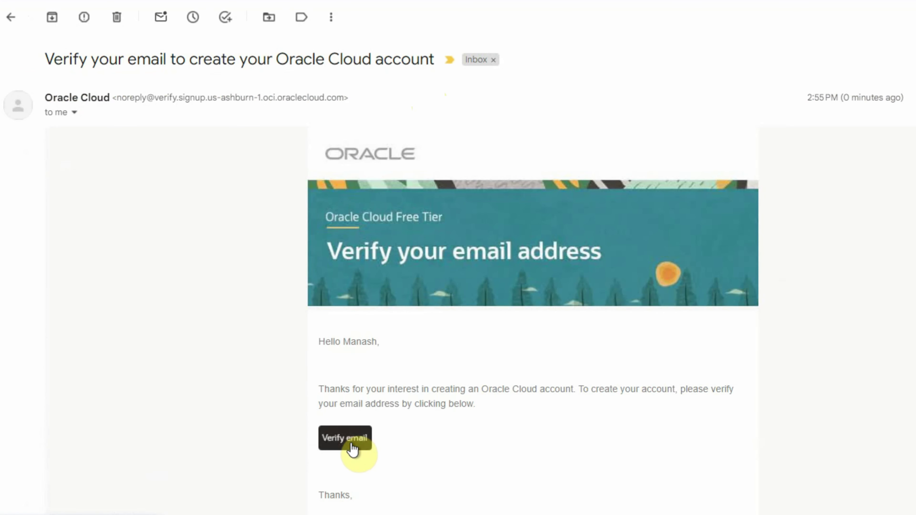
left_click(352, 448)
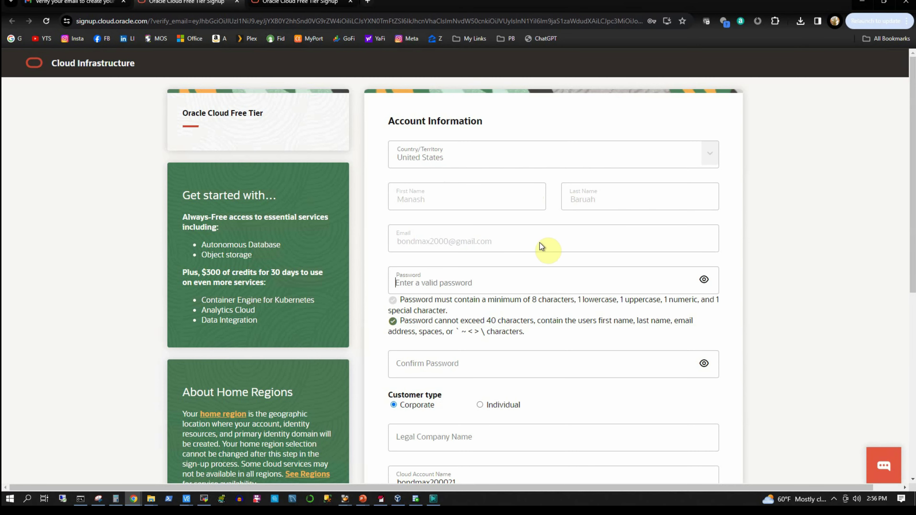
- Enter the account password and confirm it
left_click(421, 301)
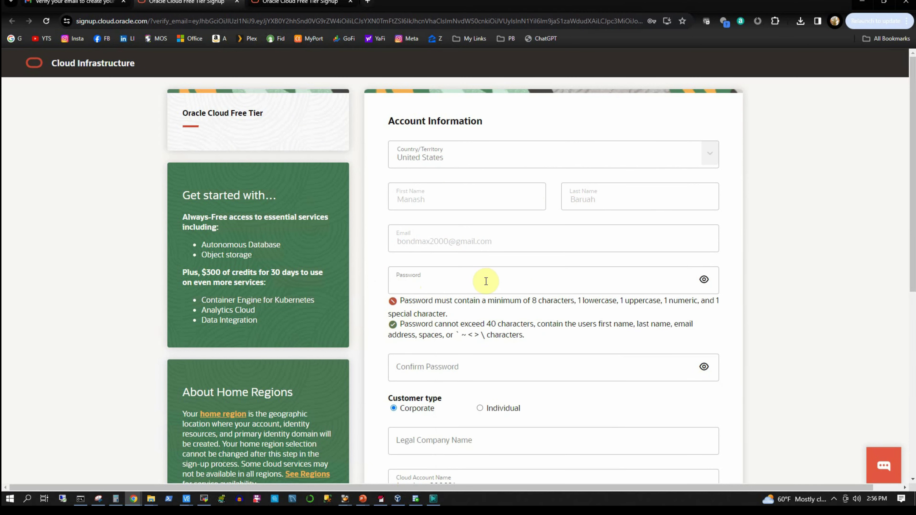
left_click(455, 283)
type("•")
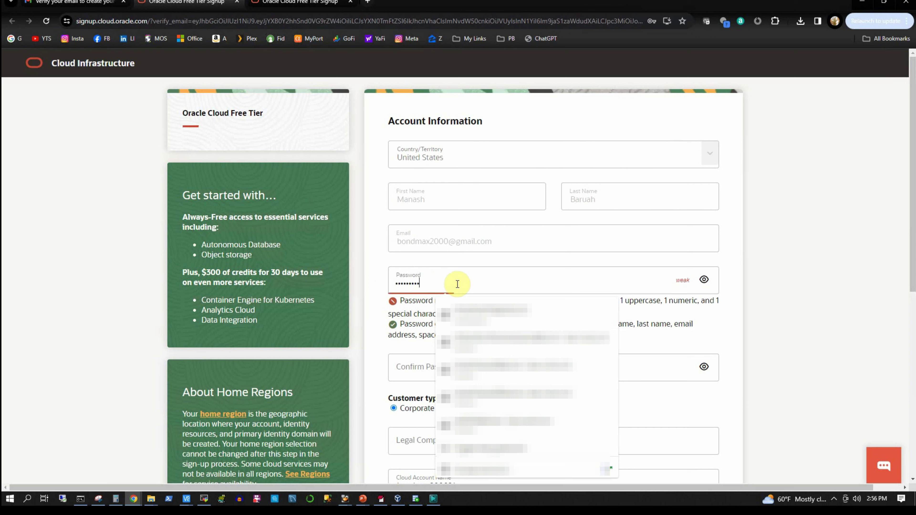
type("••••••••••••")
key("Tab")
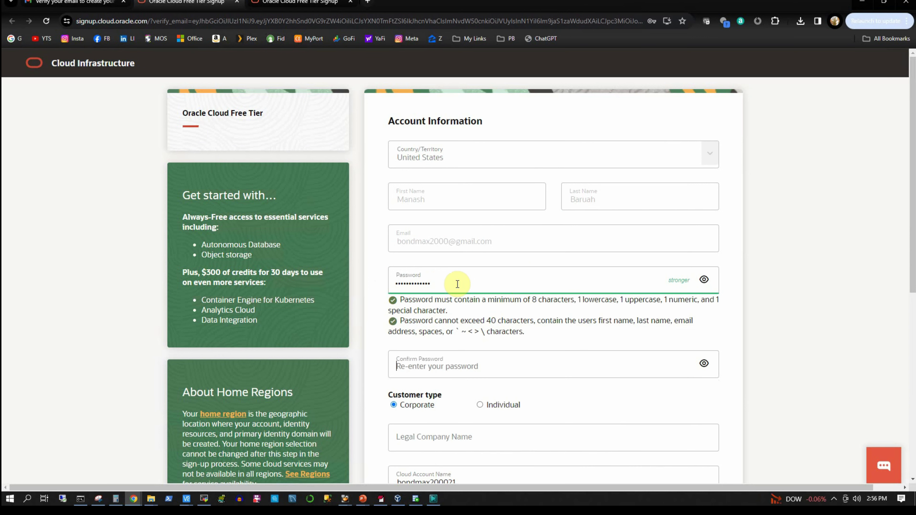
left_click(433, 365)
type("•")
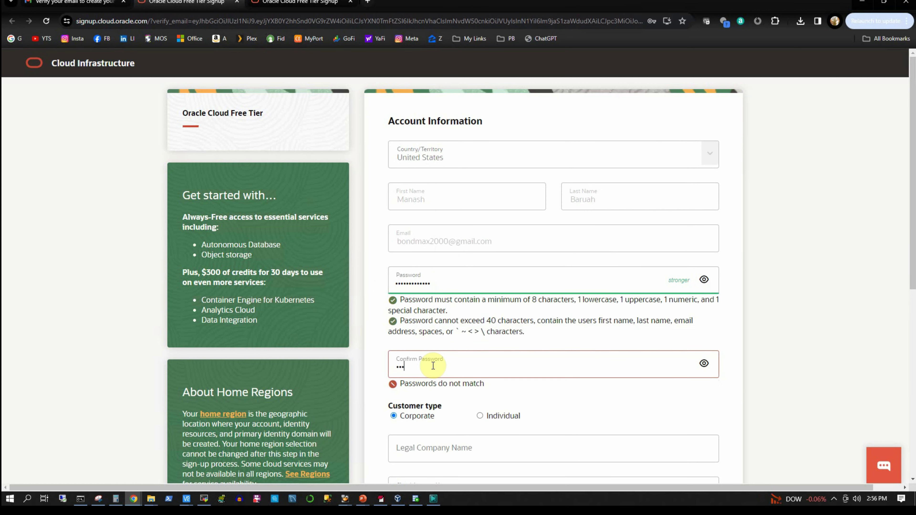
type("••••••••••••")
- Choose the Individual customer type and edit the Cloud Account Name
scroll(631, 379, "down", 1)
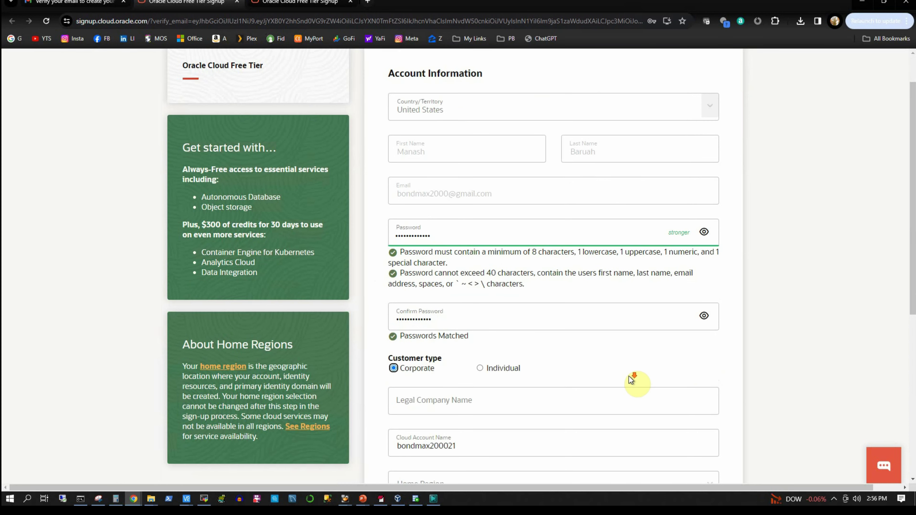
scroll(628, 376, "down", 1)
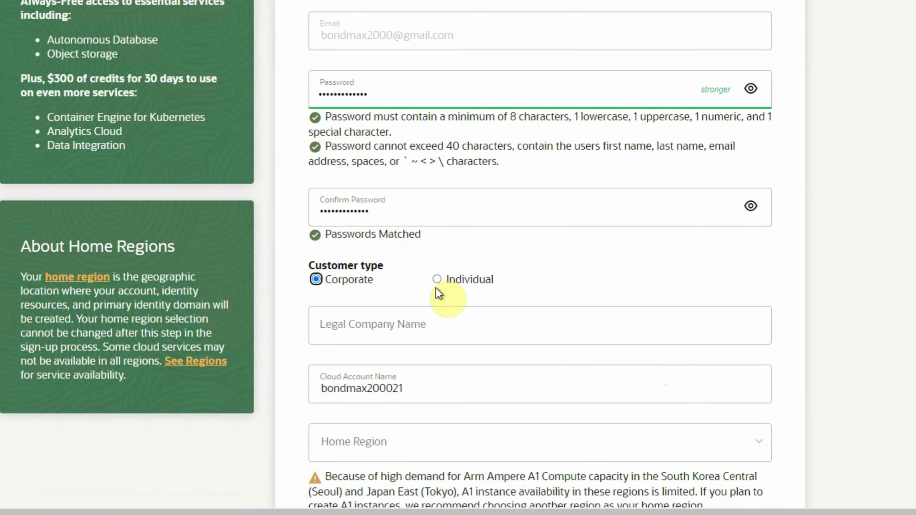
left_click(437, 280)
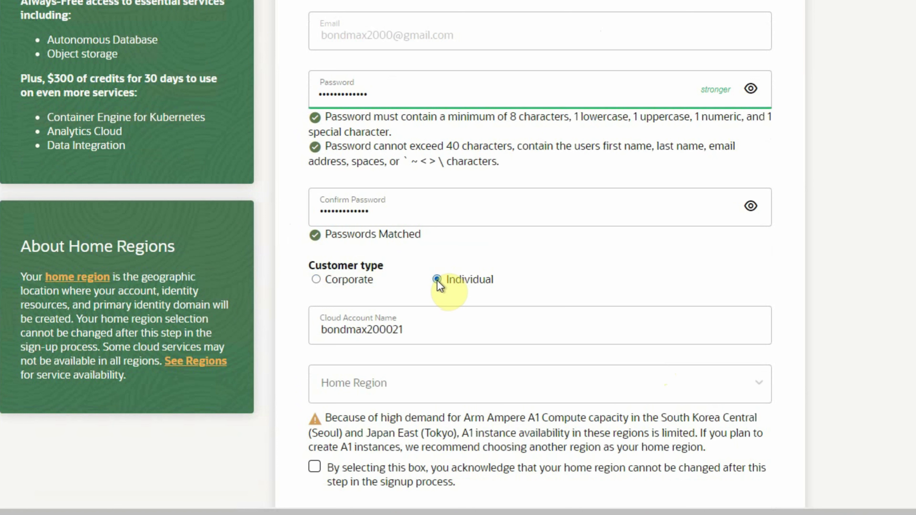
left_click(416, 328)
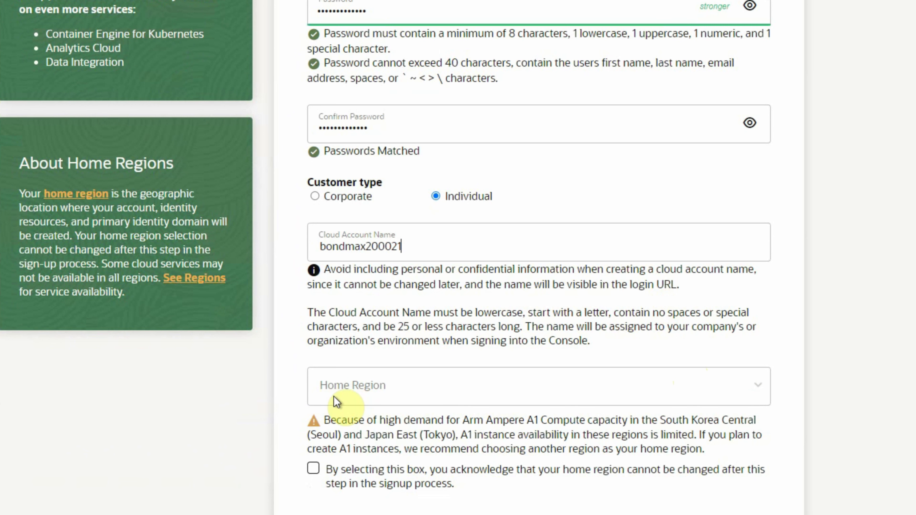
- Choose US East (Ashburn) as the home region
left_click(441, 391)
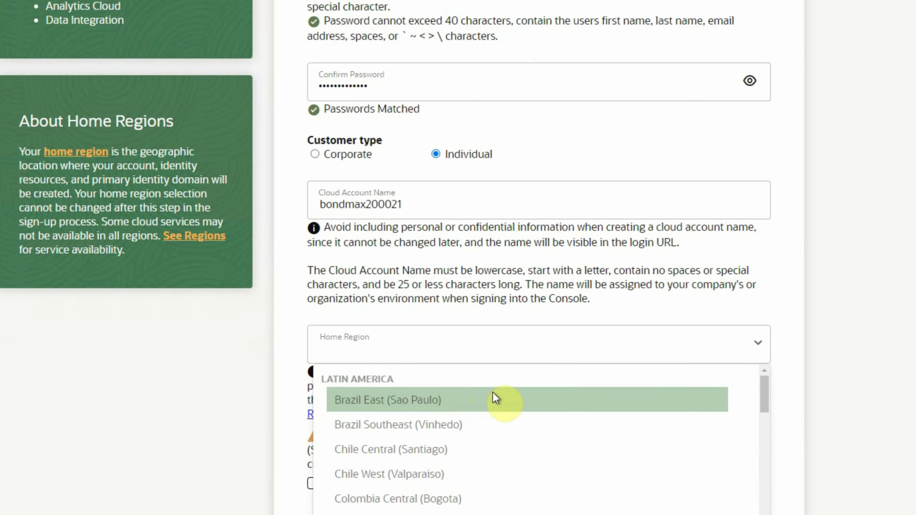
left_click_drag(765, 395, 765, 400)
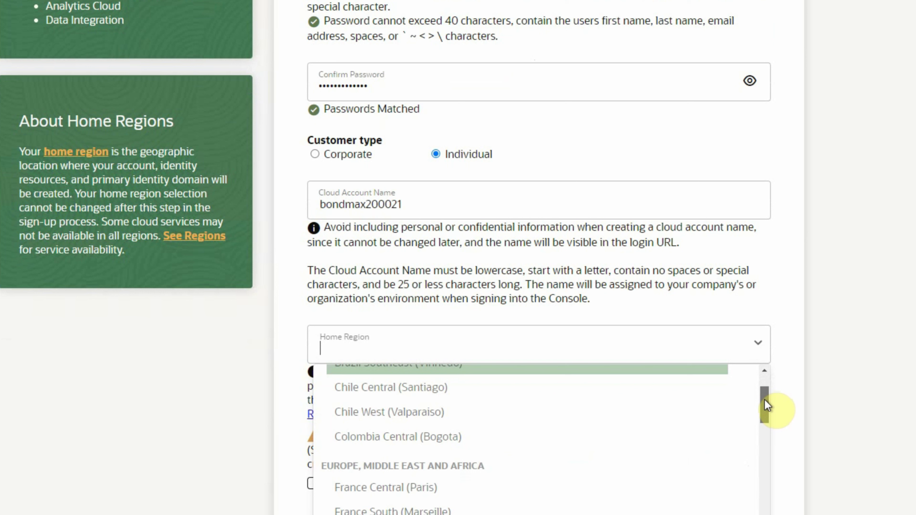
left_click_drag(766, 405, 770, 483)
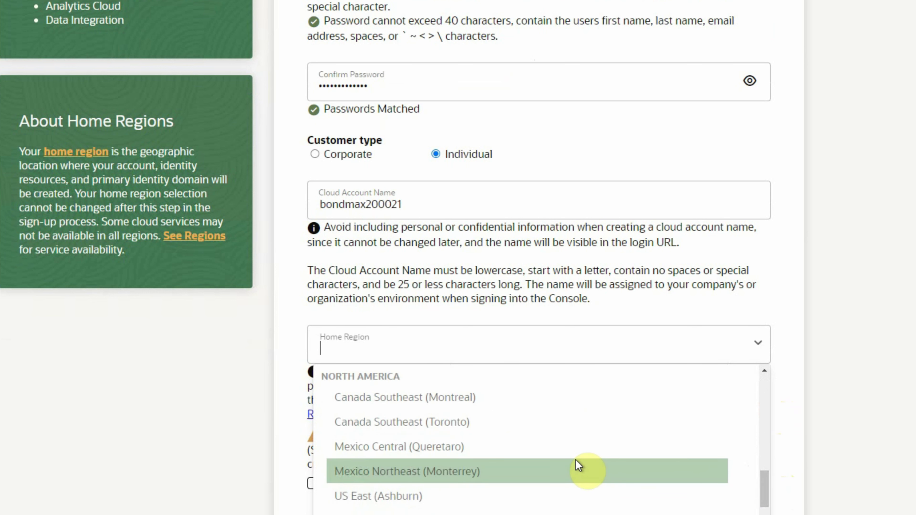
left_click(408, 497)
scroll(317, 423, "down", 2)
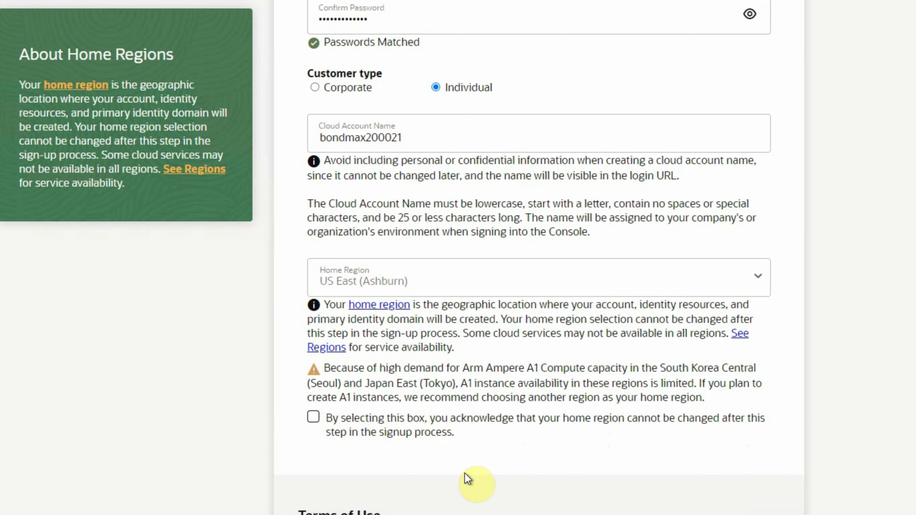
- Acknowledge the home region is permanent and continue to Address Information
left_click(313, 417)
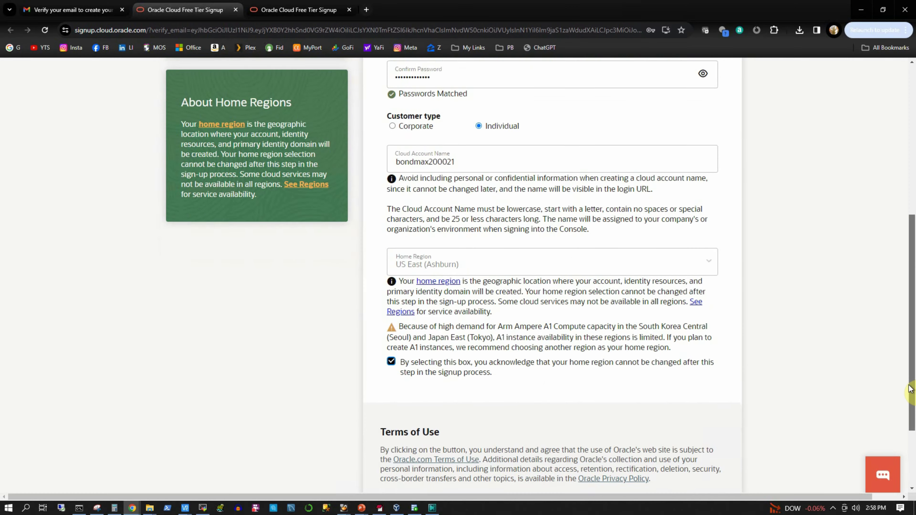
scroll(914, 447, "down", 3)
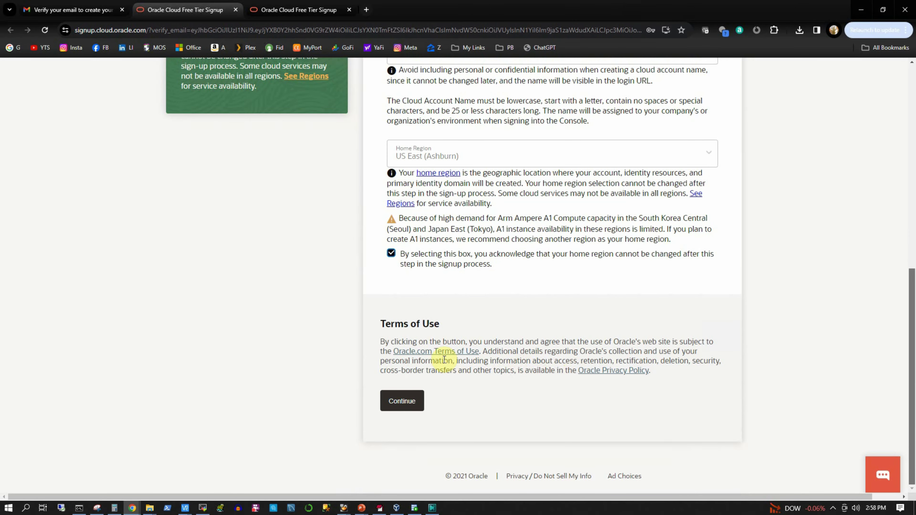
left_click(403, 403)
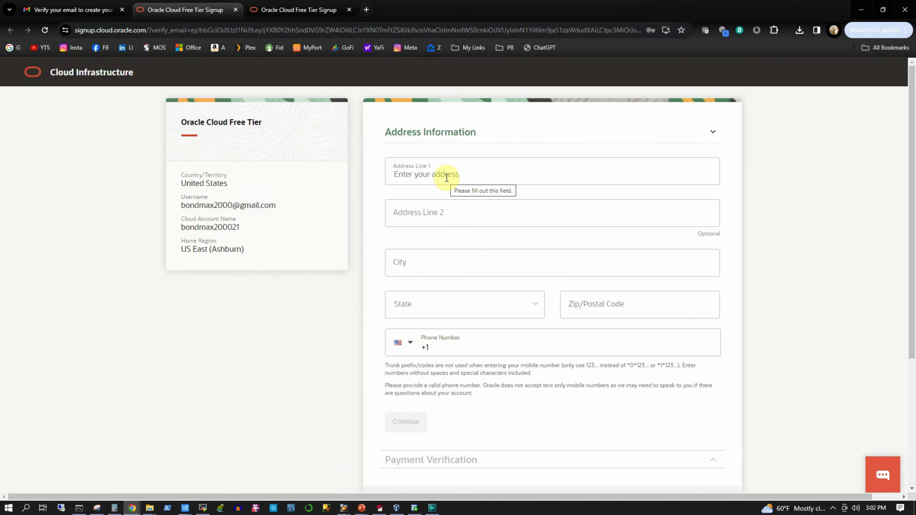
- Enter the street address in Address Line 1 and continue to payment verification
type("••••••")
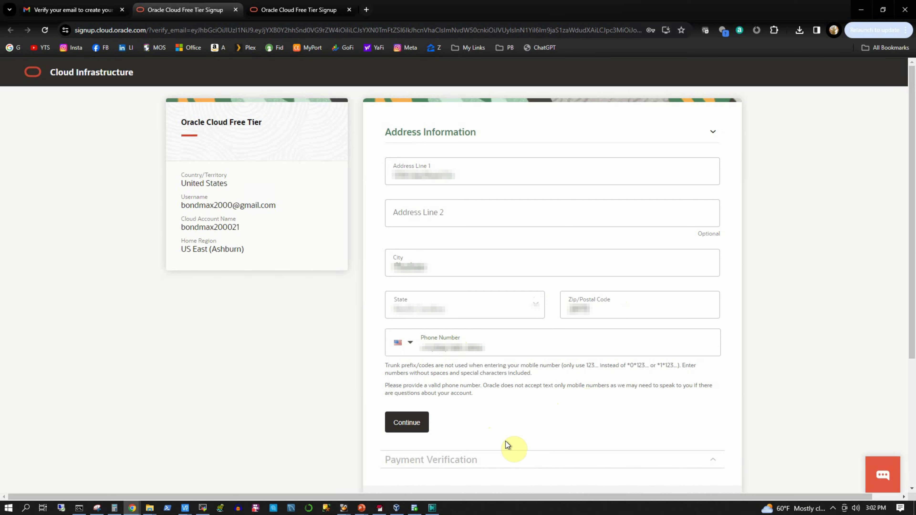
left_click(405, 422)
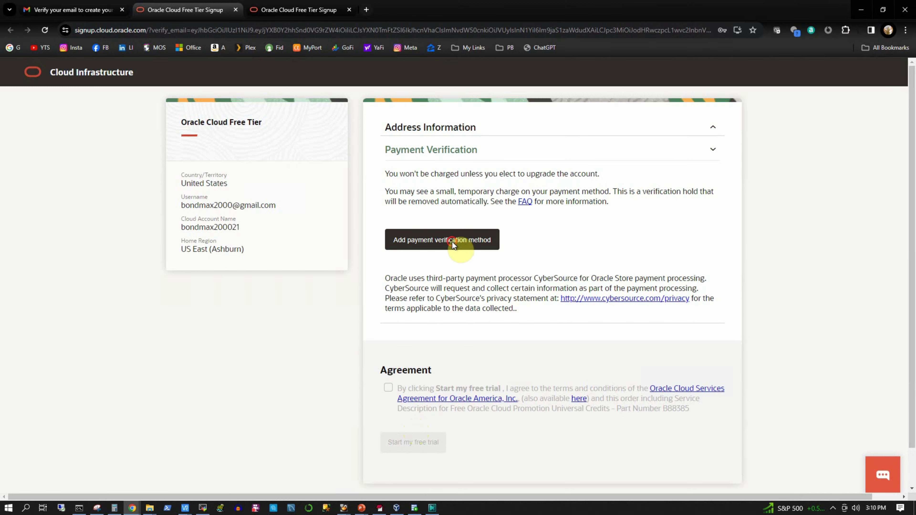
- Choose Credit Card as the payment verification method and enter the card number
left_click(452, 242)
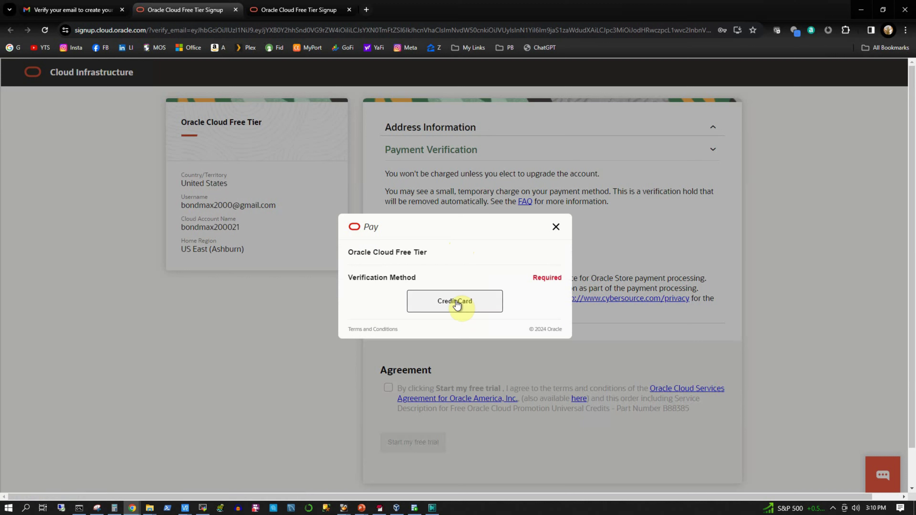
left_click(456, 301)
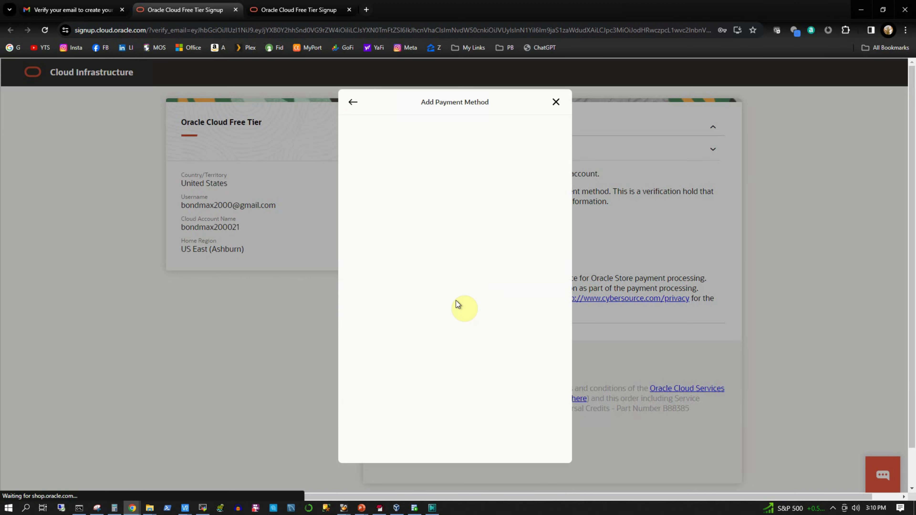
left_click_drag(559, 253, 570, 393)
left_click(402, 324)
type("********")
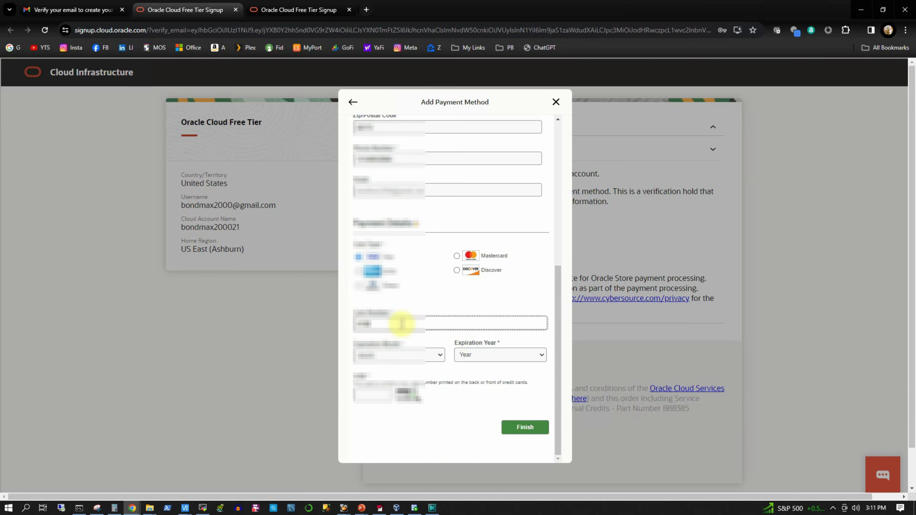
type("*****")
- Set the card's expiration month and year 2024, enter the security code, and submit
left_click(373, 357)
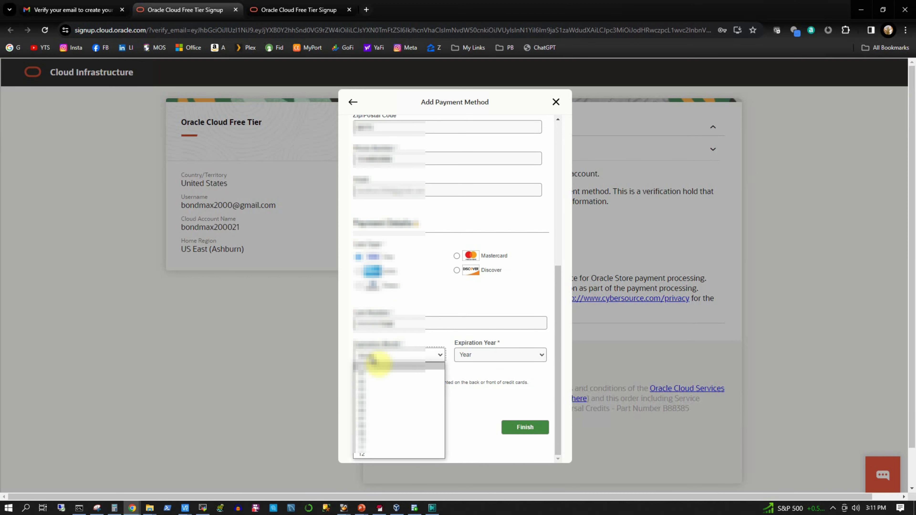
left_click(375, 440)
left_click(485, 355)
left_click(487, 215)
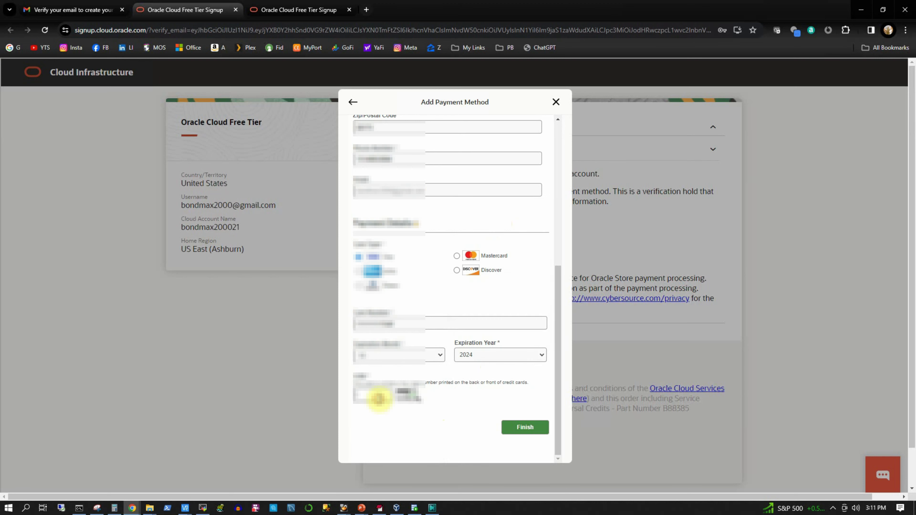
left_click(379, 398)
type("***")
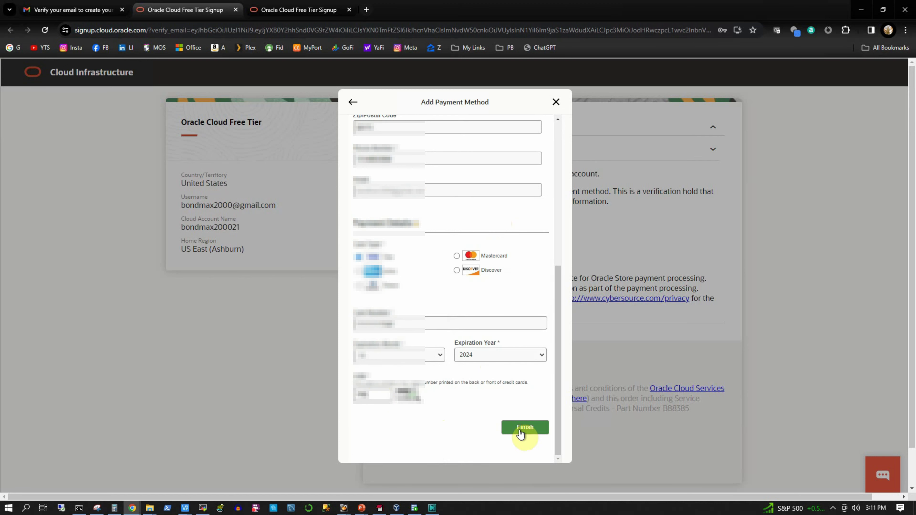
left_click(522, 428)
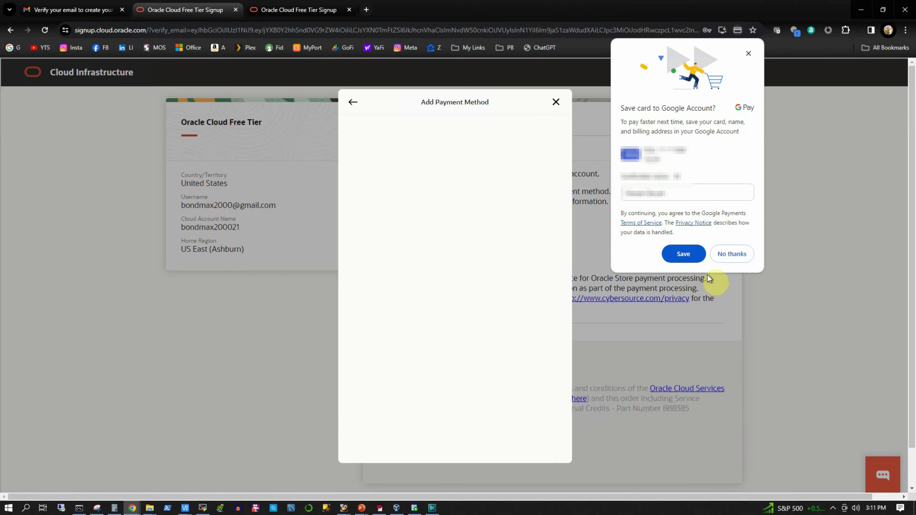
- Close the payment confirmation, accept the Oracle Cloud Services Agreement, and start the free trial
left_click(734, 254)
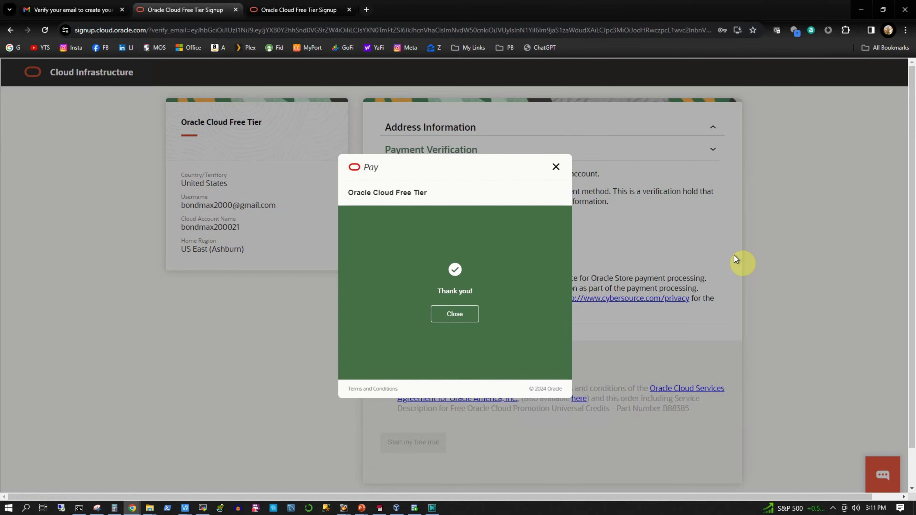
double_click(465, 317)
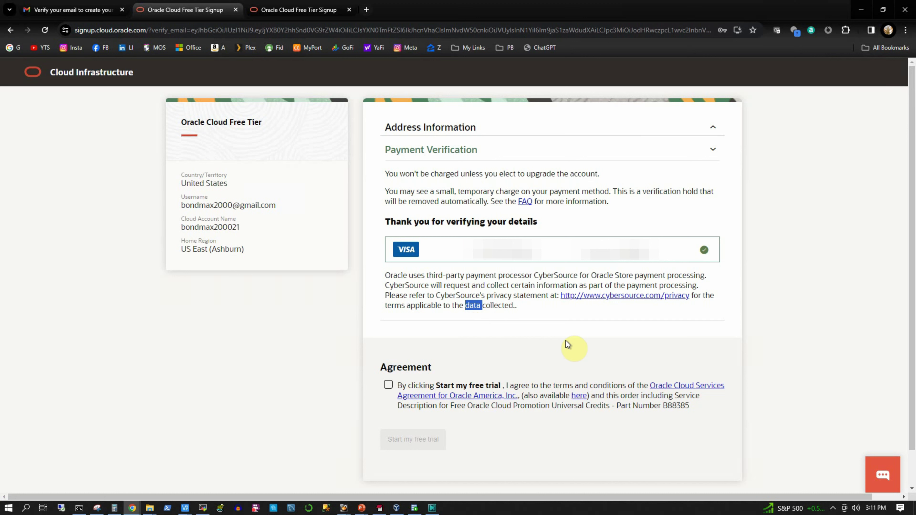
left_click(388, 385)
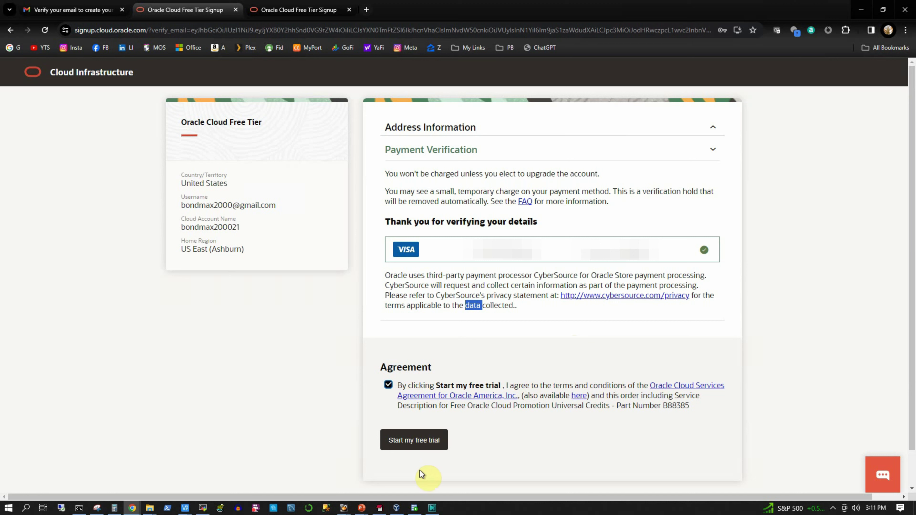
left_click(420, 441)
left_click(420, 441)
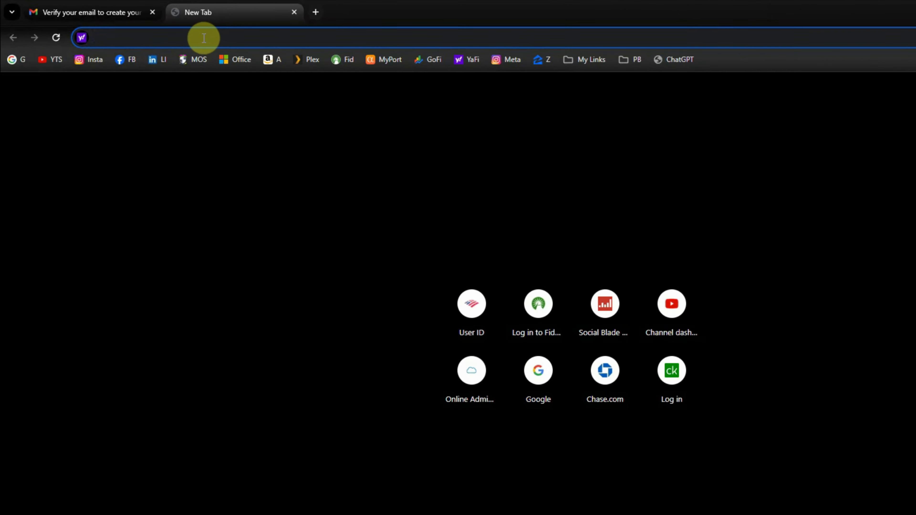
type("www")
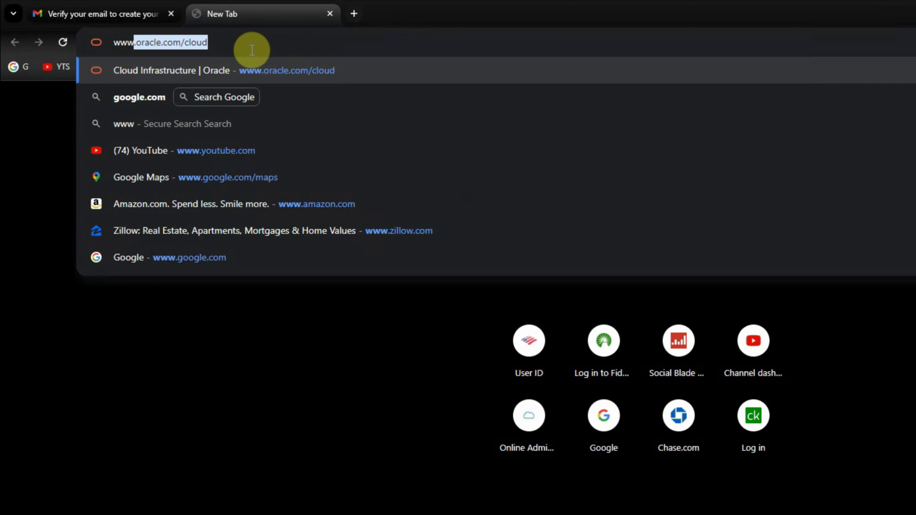
left_click(266, 69)
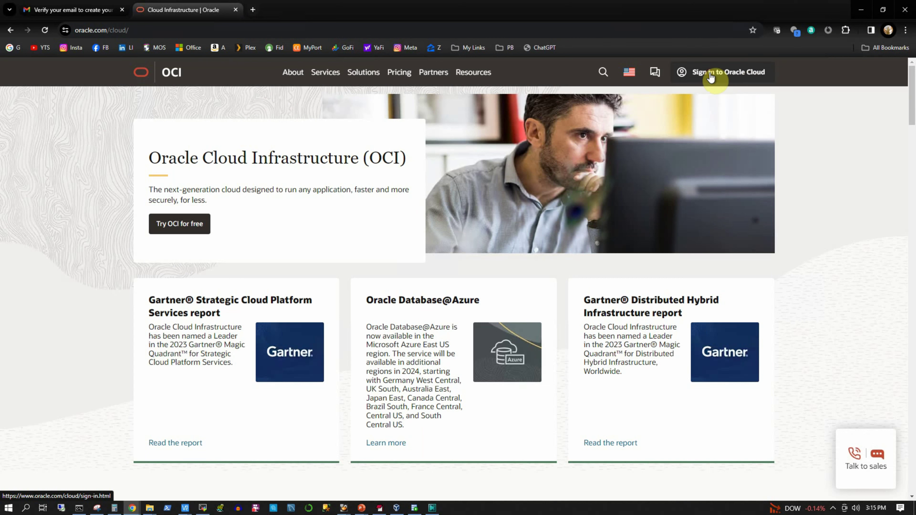
left_click(710, 74)
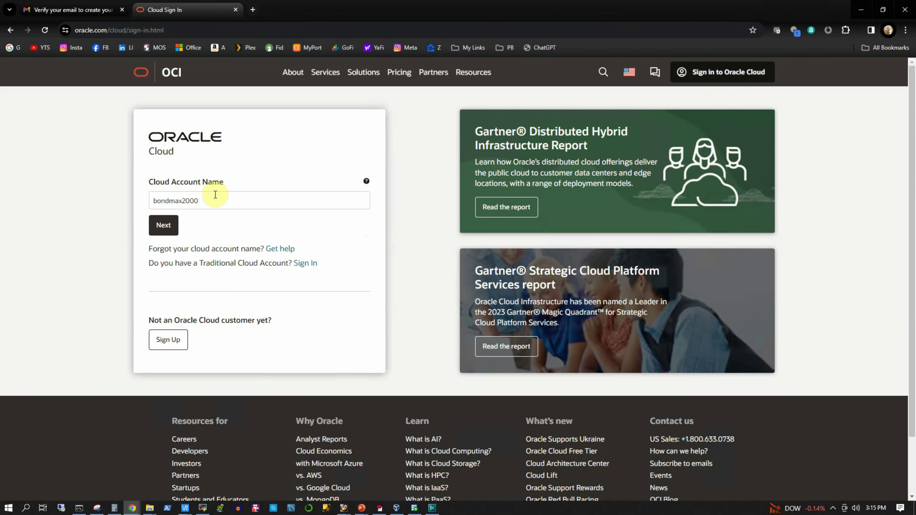
left_click(208, 200)
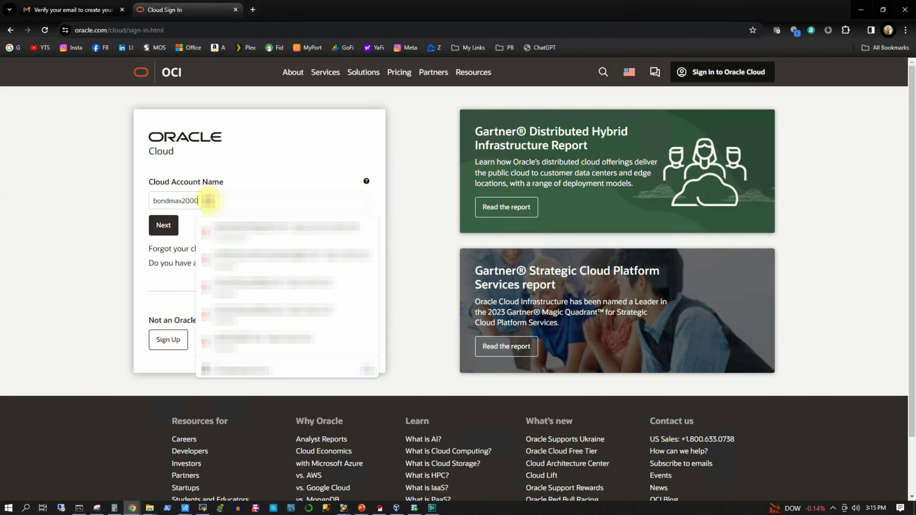
left_click(260, 160)
left_click(157, 231)
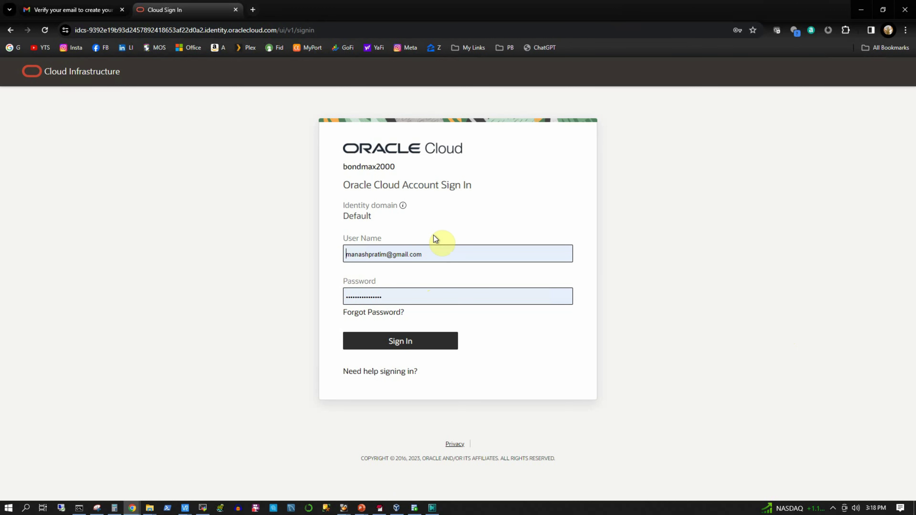
- Sign in using the autofilled user name and password
left_click(393, 343)
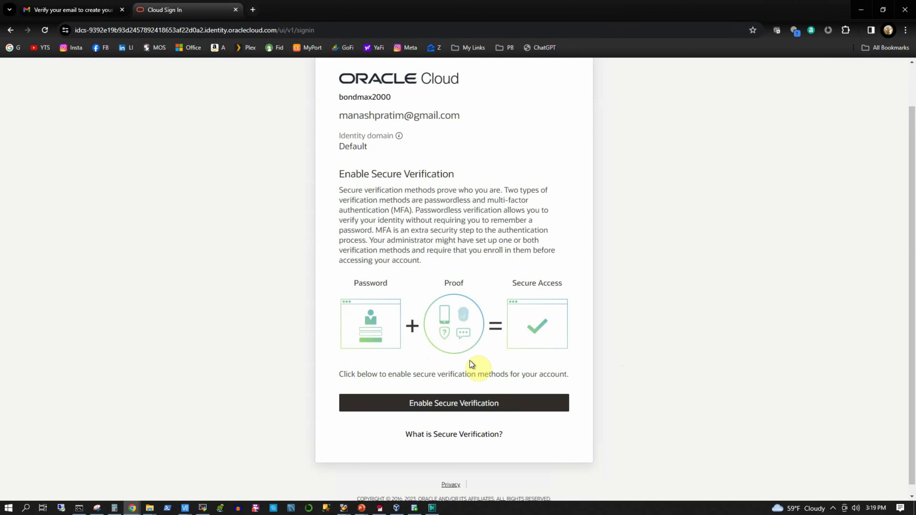
- Start secure verification setup with the Mobile App method to display its QR code
left_click(462, 405)
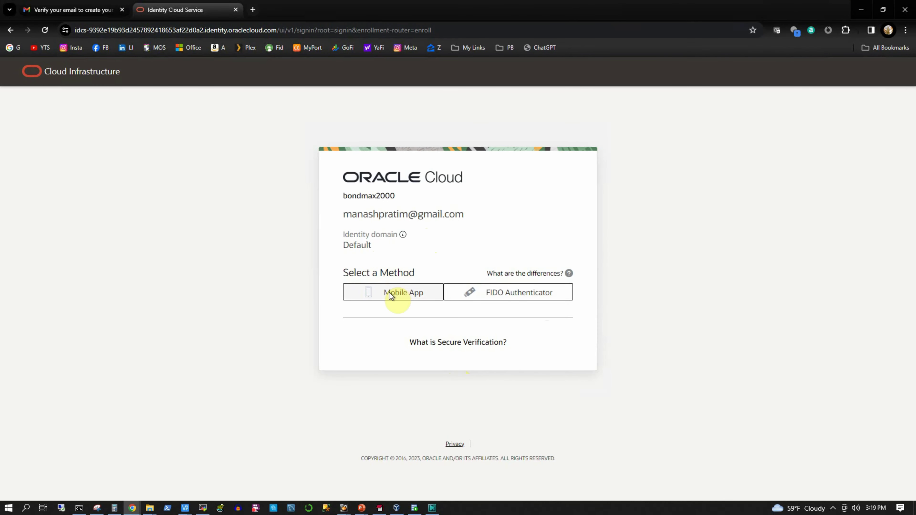
left_click(390, 292)
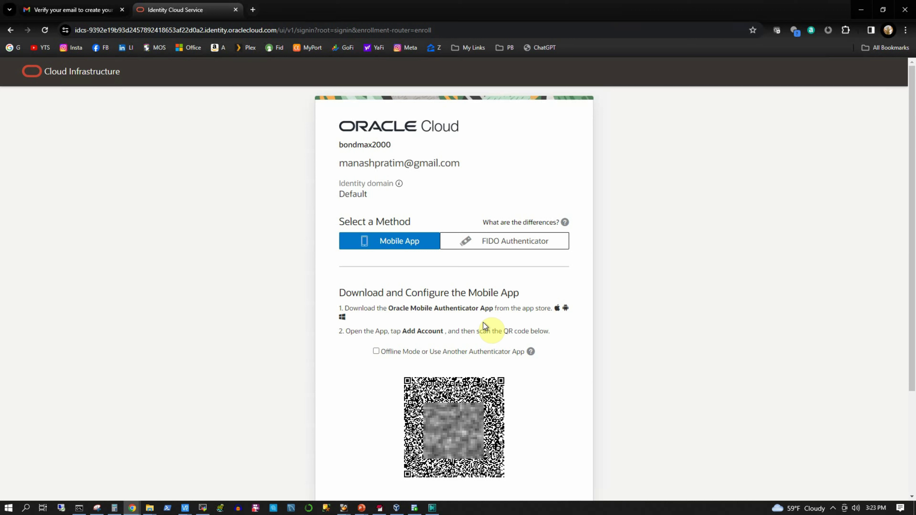
- Enroll another authenticator app via the offline-mode QR code and verify with its generated passcode
left_click(375, 351)
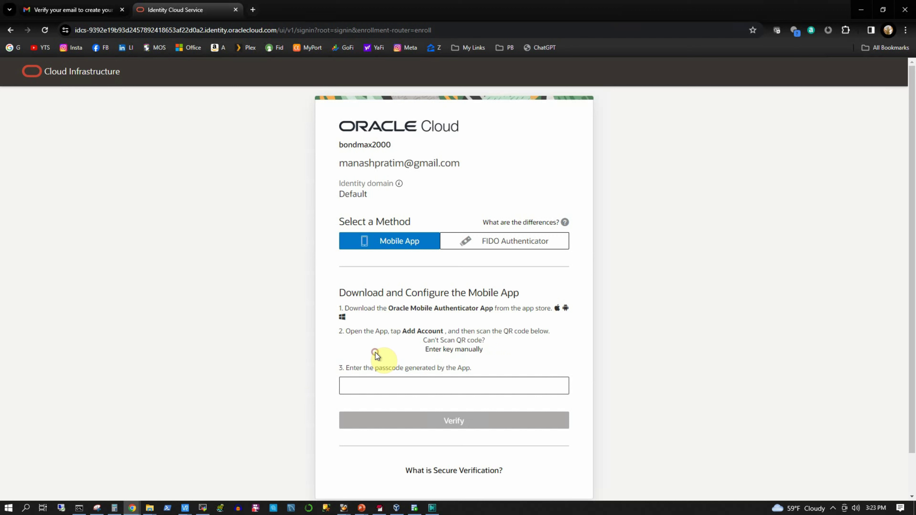
left_click(375, 352)
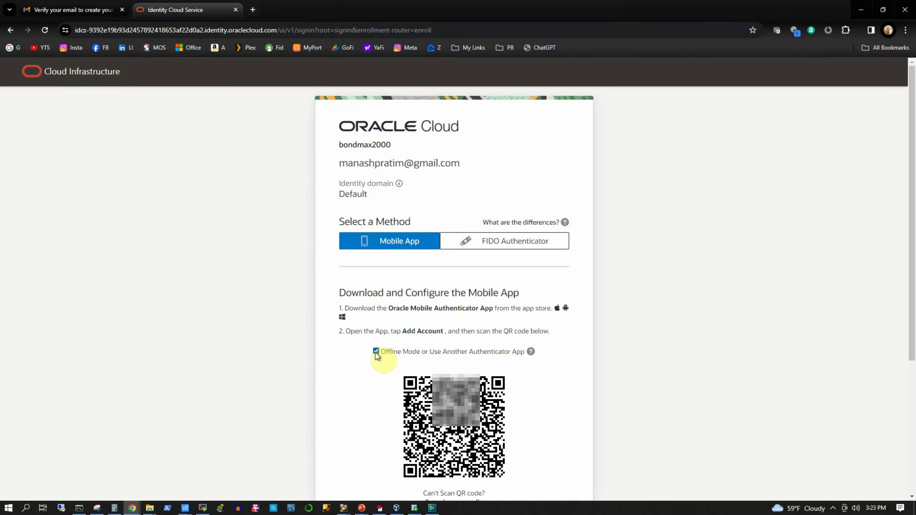
scroll(559, 395, "down", 1)
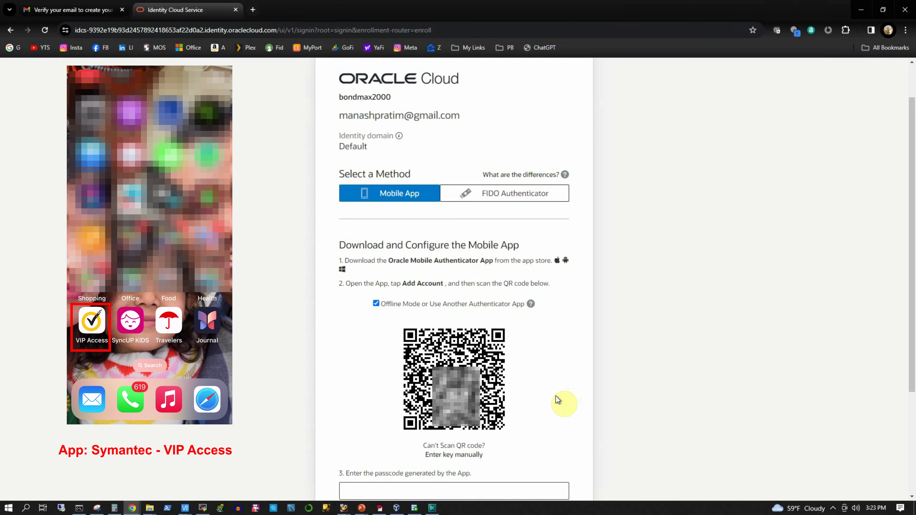
scroll(555, 396, "down", 1)
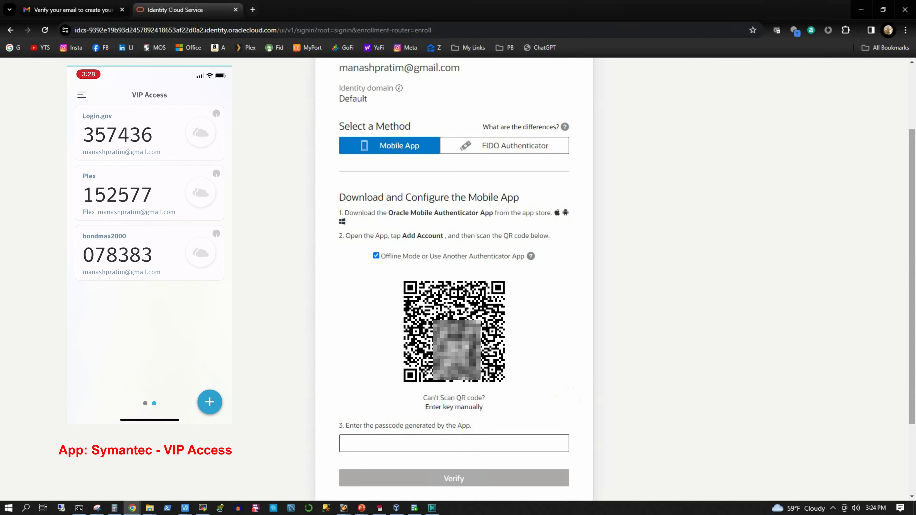
left_click(386, 441)
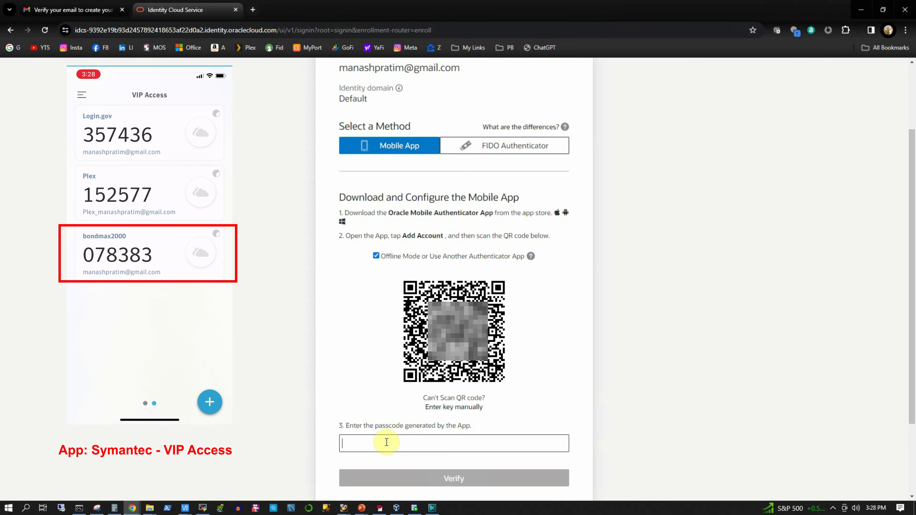
left_click(386, 442)
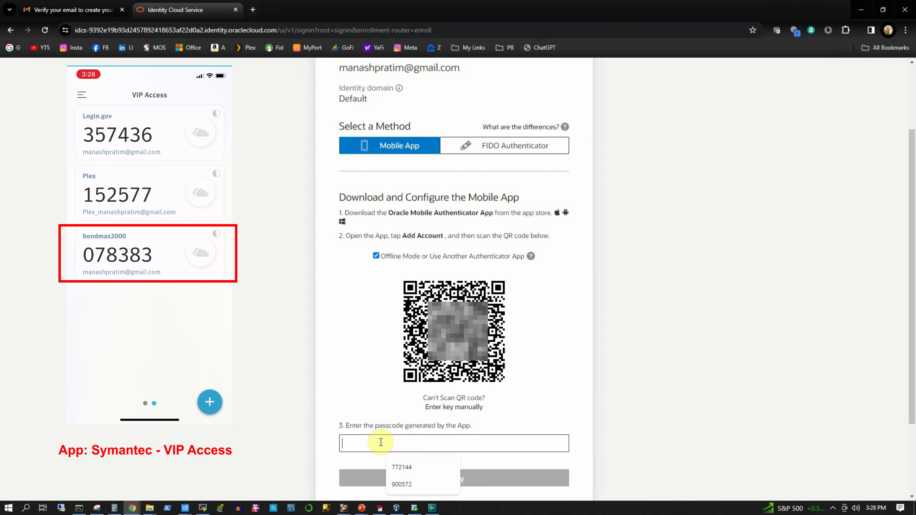
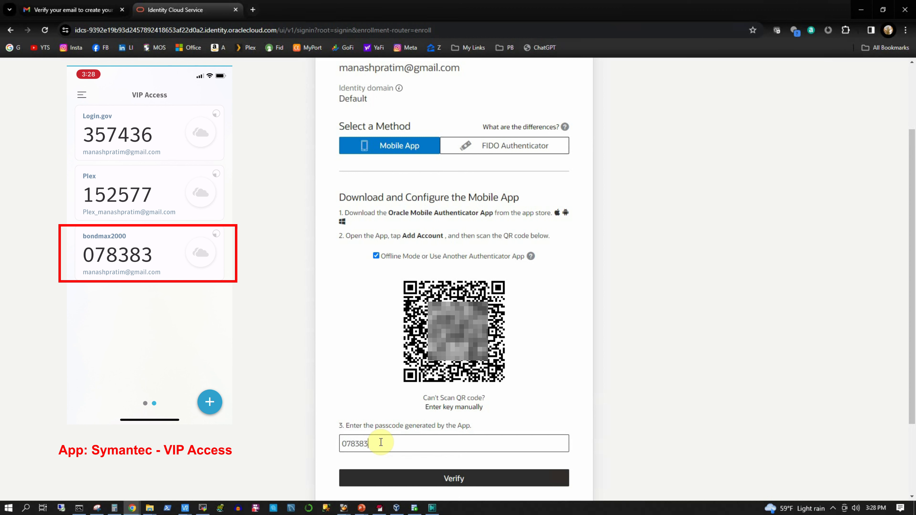
left_click(458, 481)
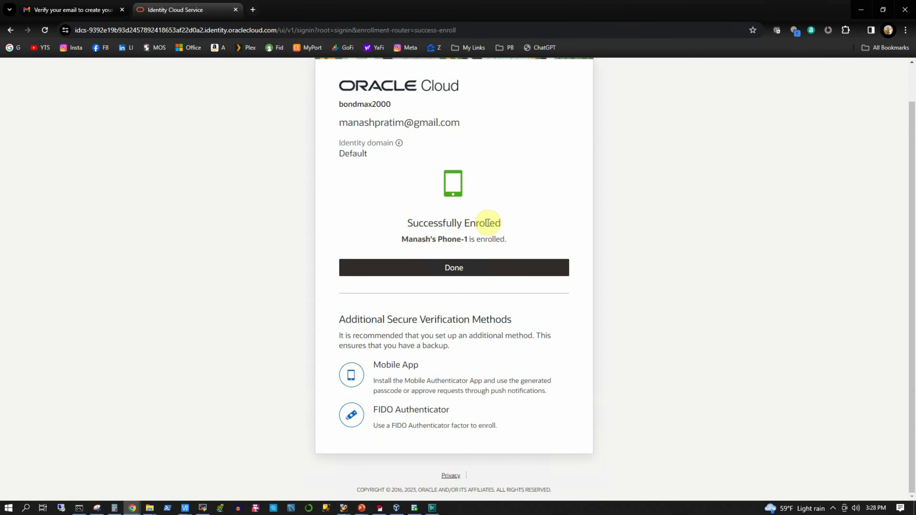
- Finish enrollment and sign in by entering the authenticator app's current passcode
left_click(455, 268)
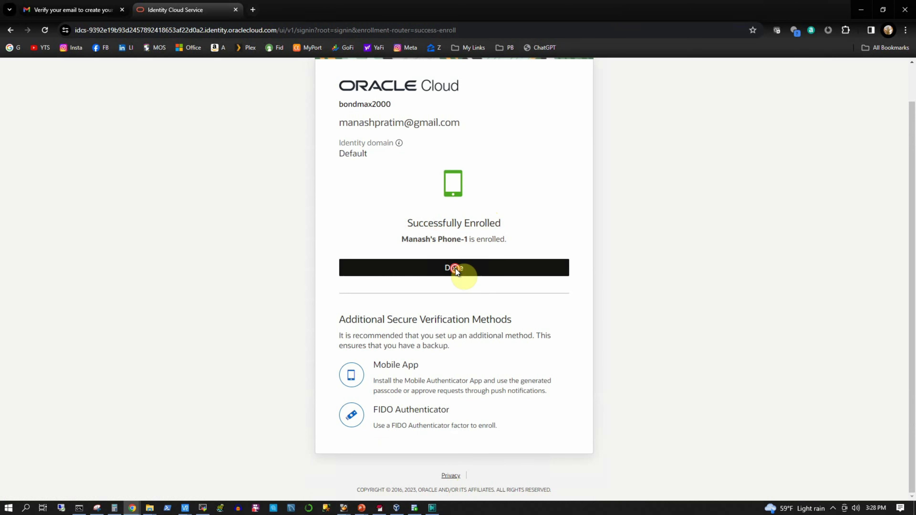
left_click(403, 331)
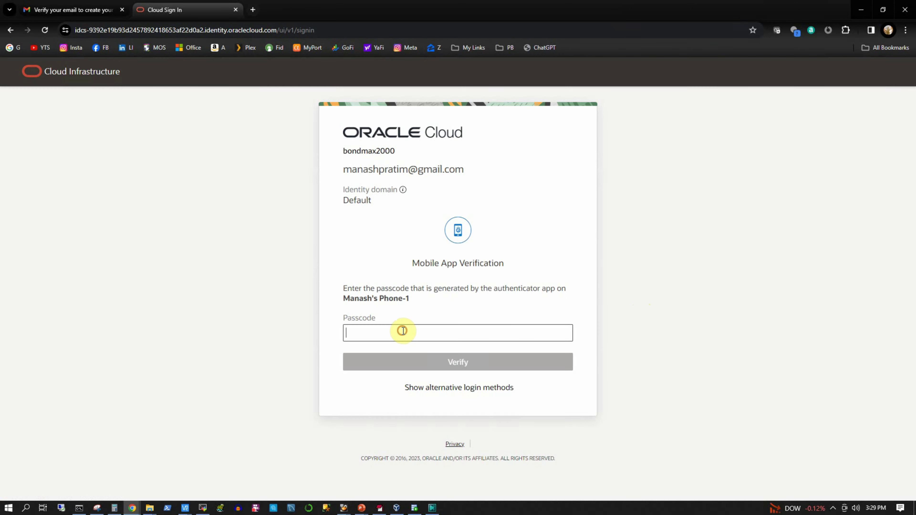
type("88")
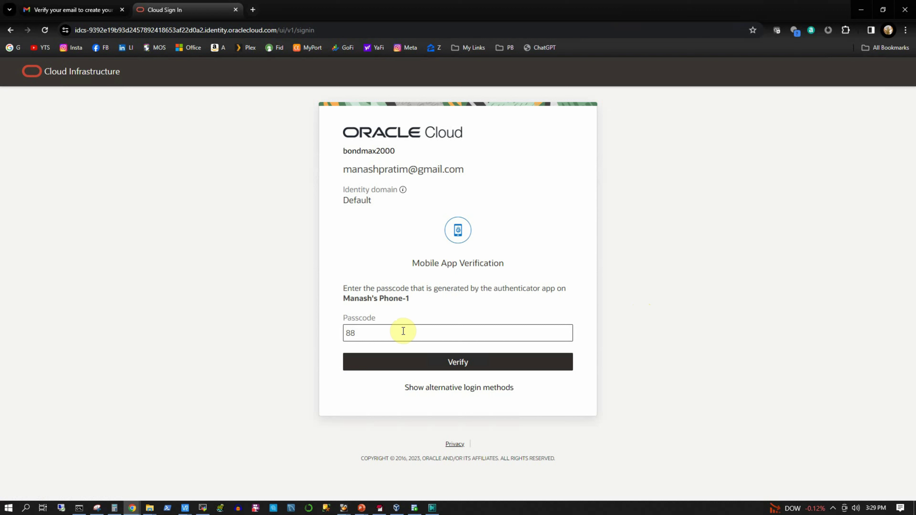
key("BackSpace")
key("BackSpace")
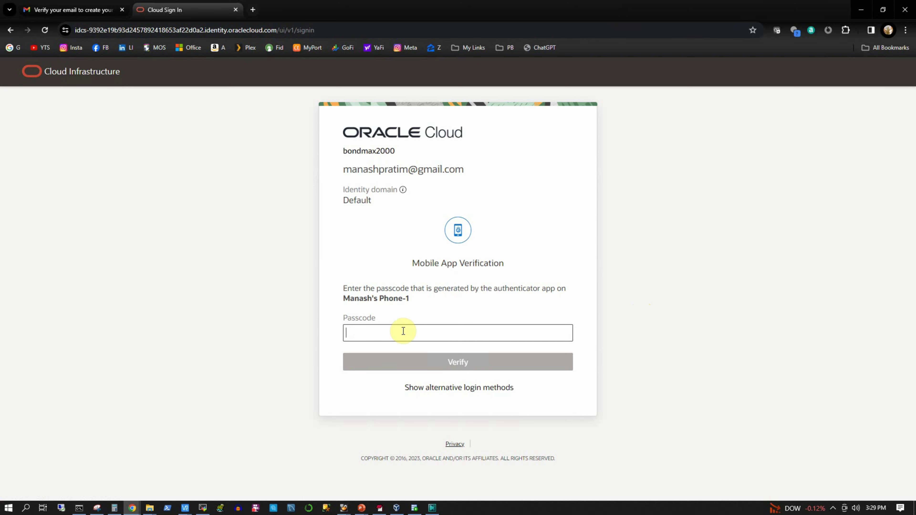
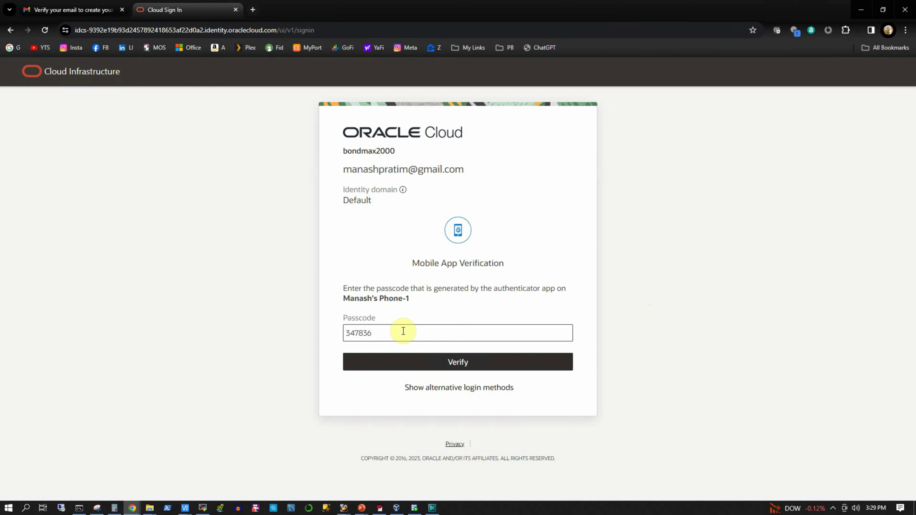
left_click(445, 361)
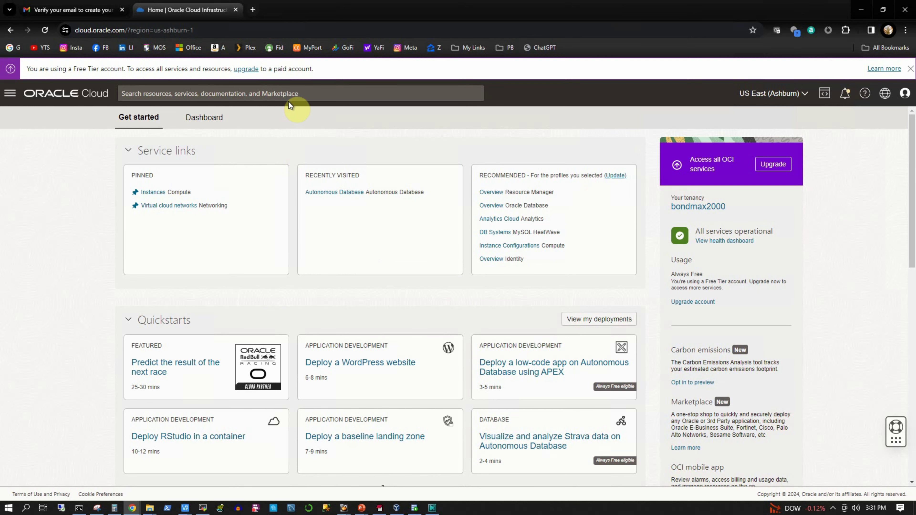
- Find the Autonomous Database service via console search and start a new Autonomous Database
left_click(304, 93)
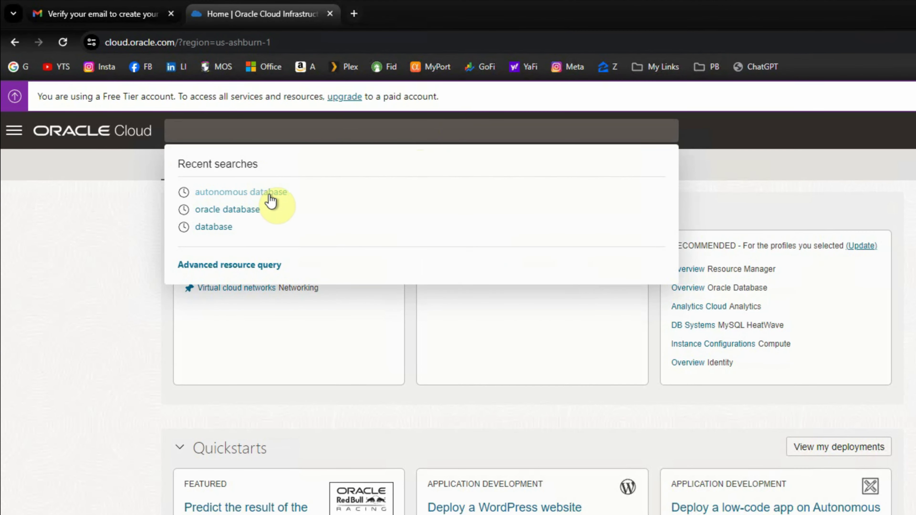
left_click(269, 195)
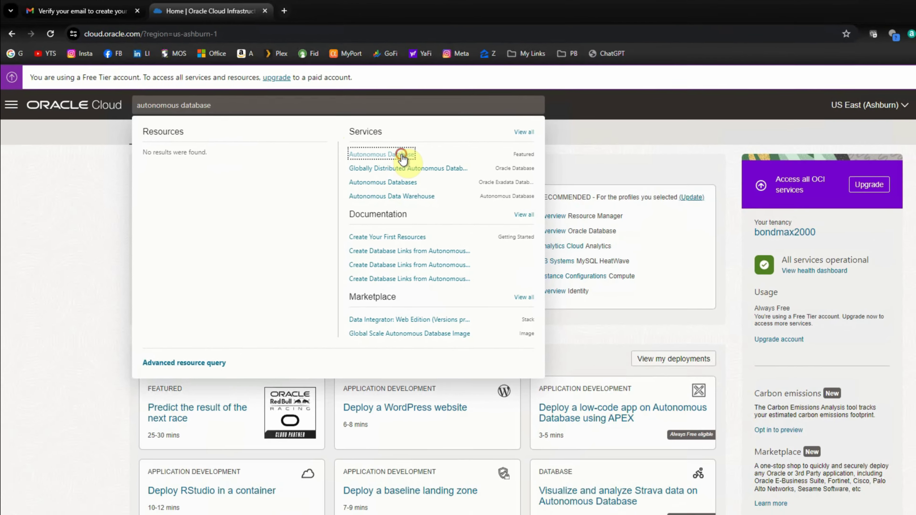
left_click(500, 197)
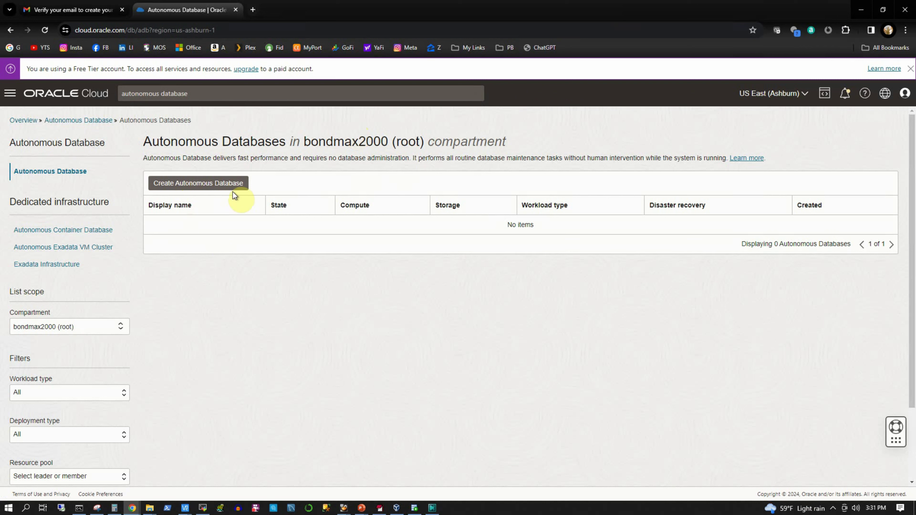
left_click(201, 187)
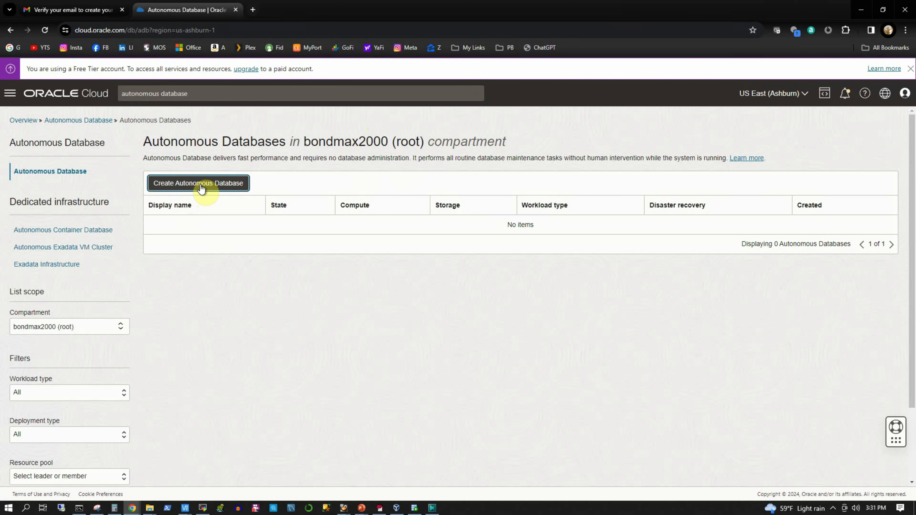
left_click(201, 187)
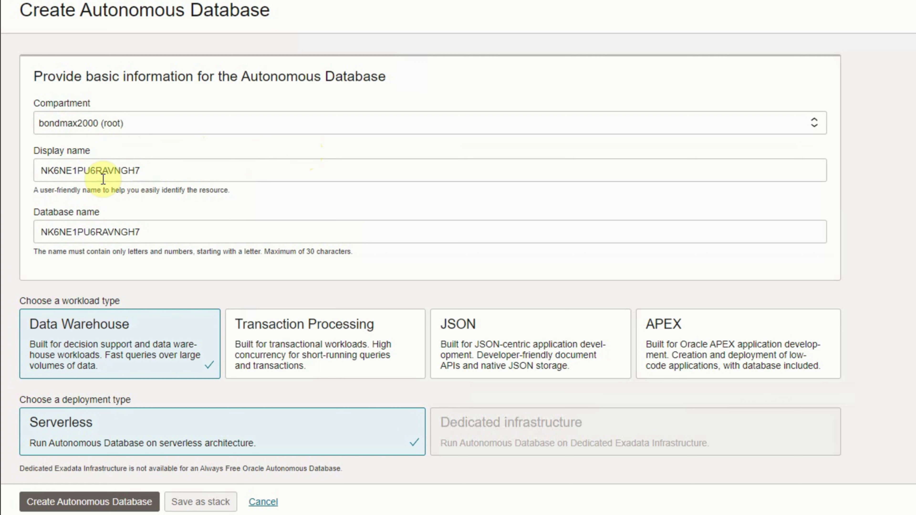
left_click(152, 168)
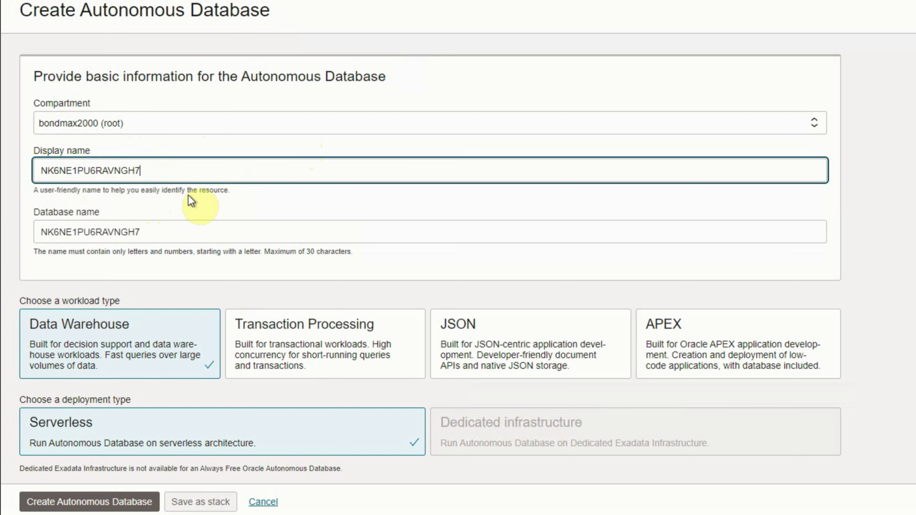
left_click_drag(145, 168, 3, 147)
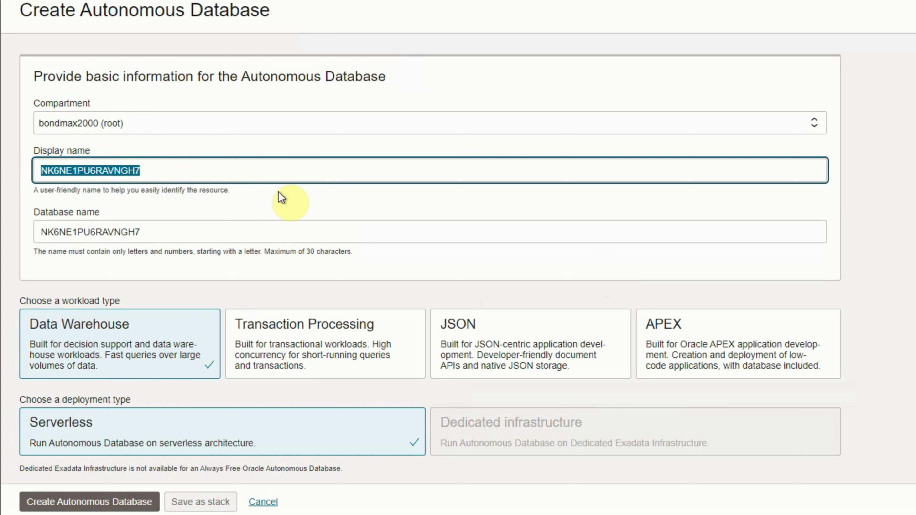
type("OCIORCL")
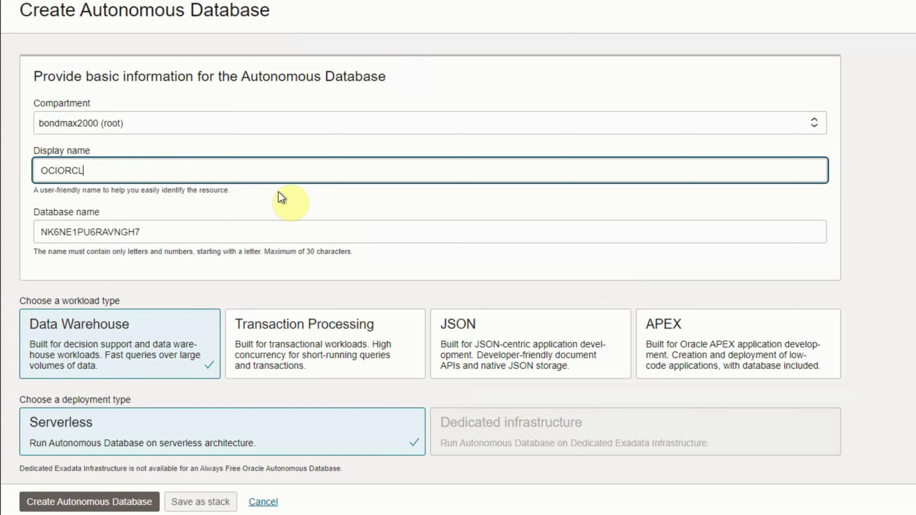
key("Tab")
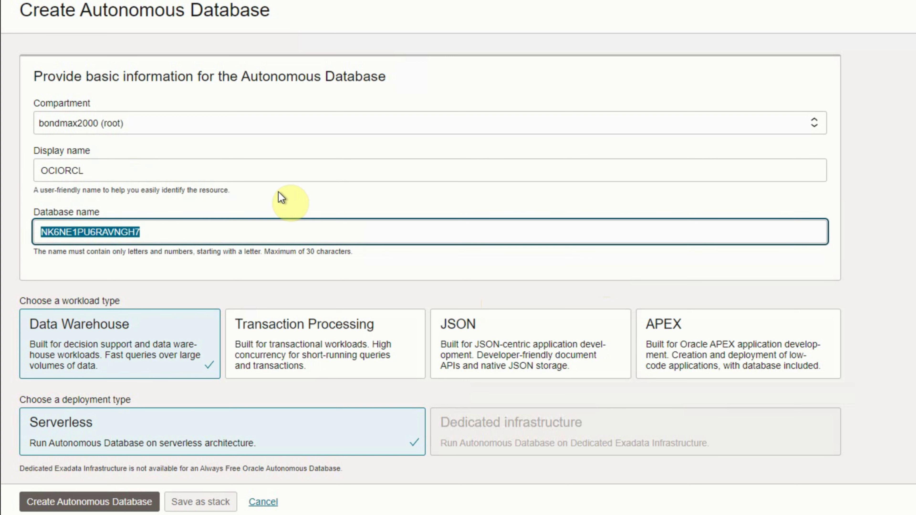
type("OCIORCL")
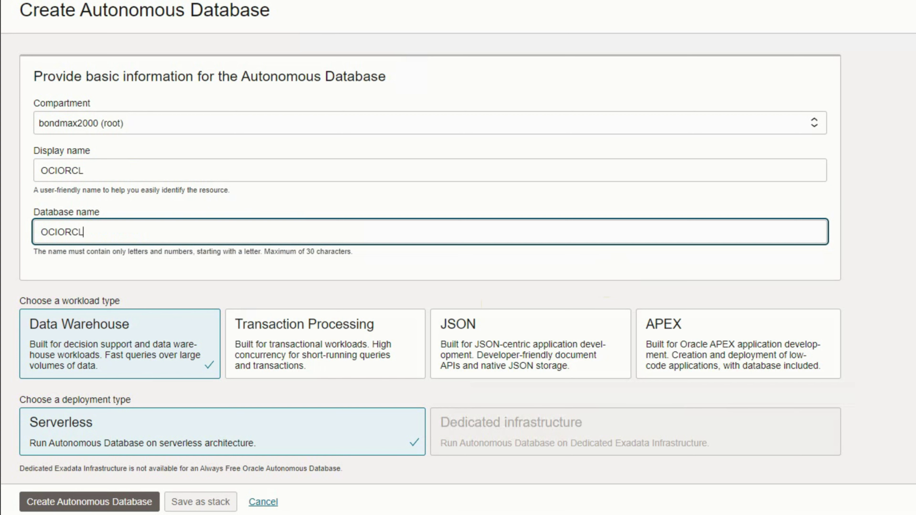
left_click(883, 365)
scroll(208, 365, "down", 2)
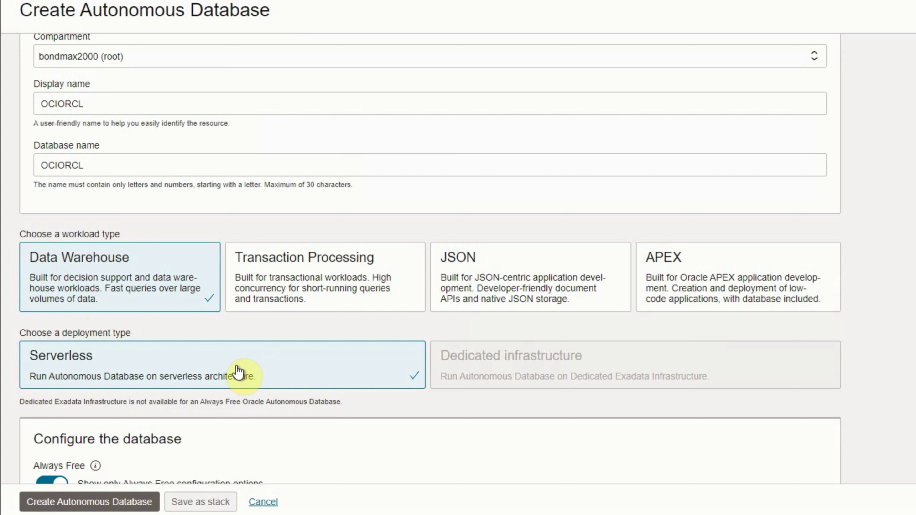
scroll(241, 373, "down", 2)
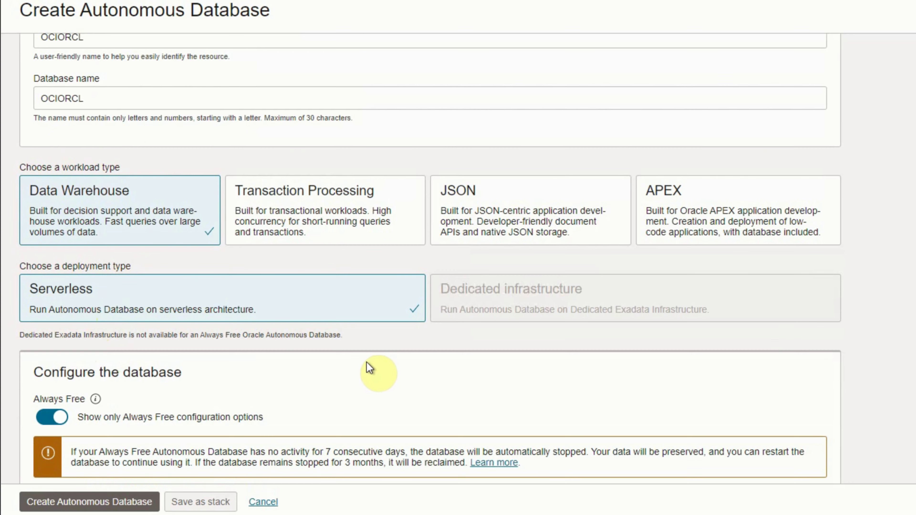
scroll(368, 363, "down", 4)
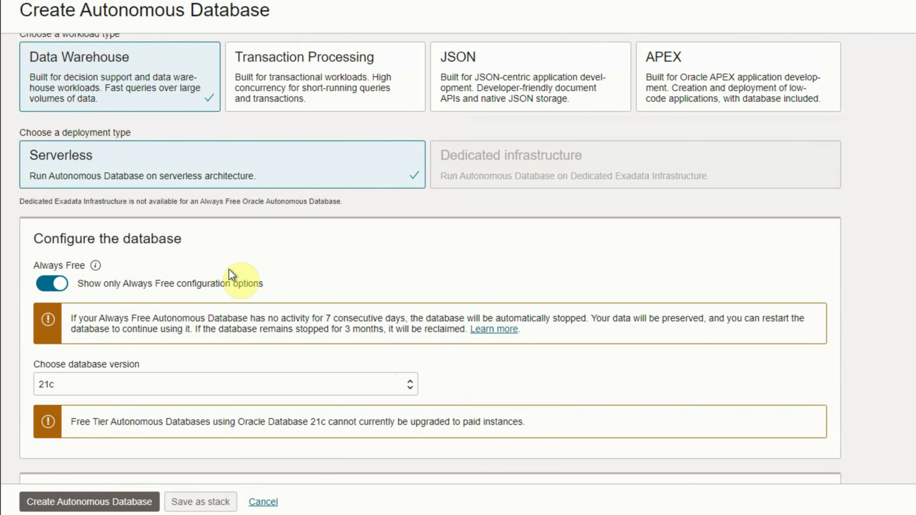
scroll(229, 269, "down", 2)
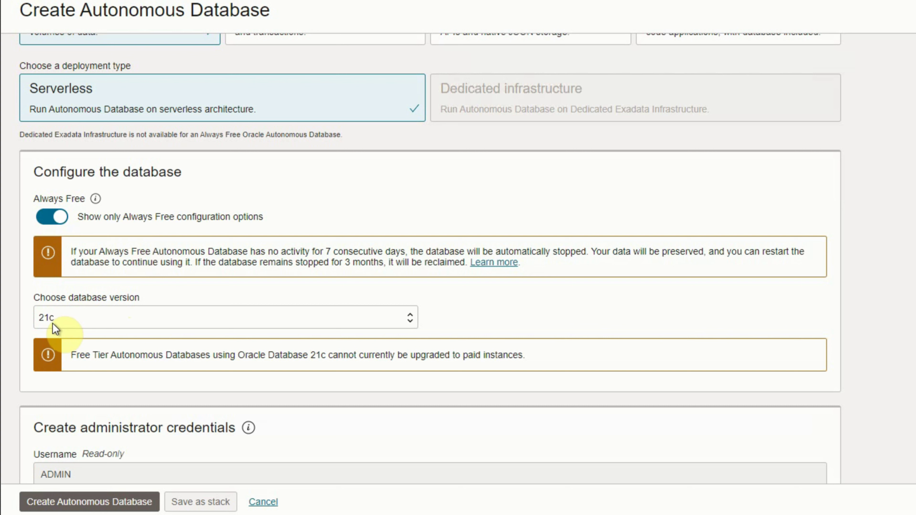
left_click(411, 320)
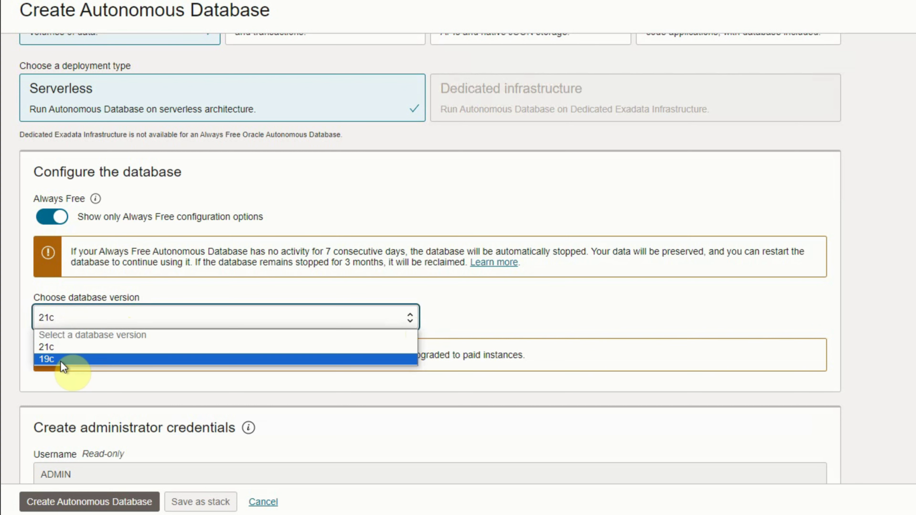
left_click(62, 347)
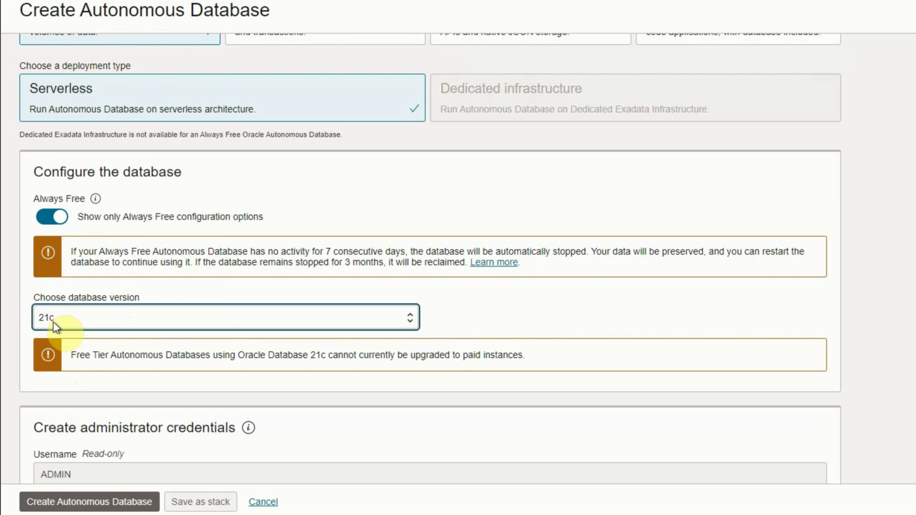
scroll(640, 372, "down", 2)
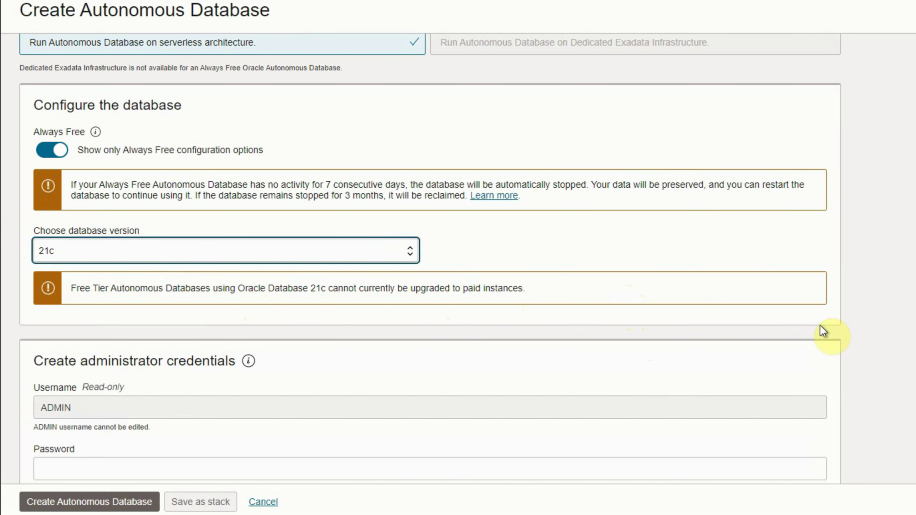
- Enter the ADMIN password and confirm it in the administrator credentials section
scroll(458, 252, "down", 5)
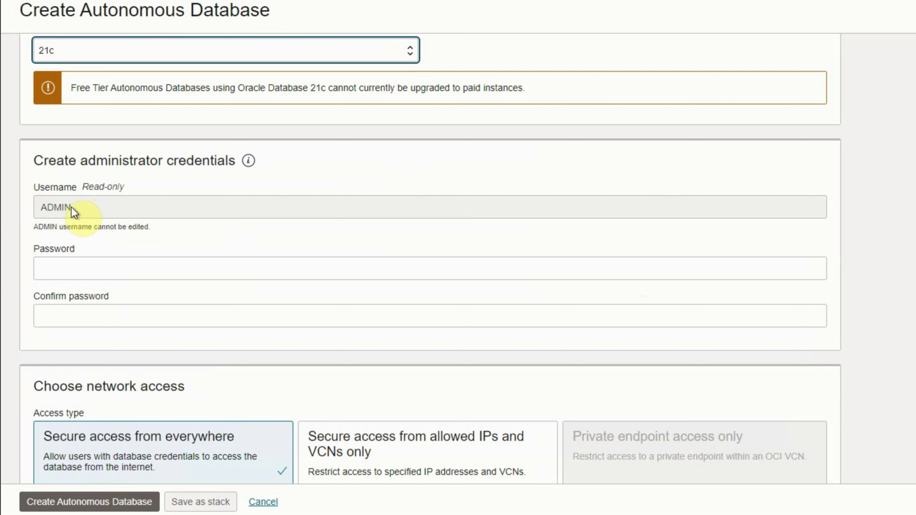
left_click(72, 209)
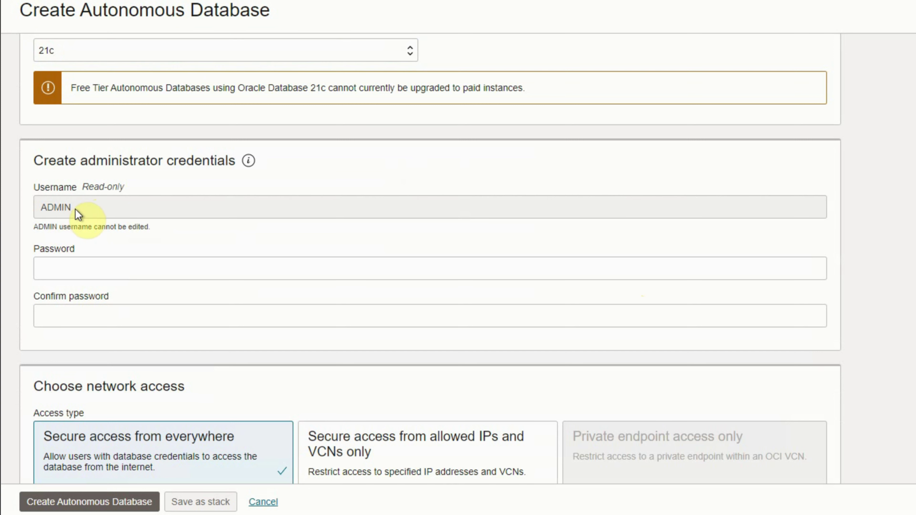
left_click(109, 264)
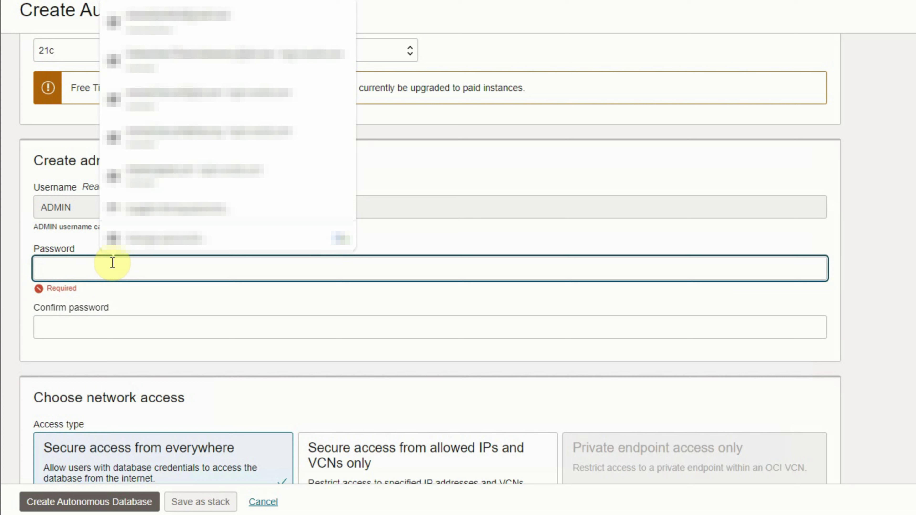
type("•")
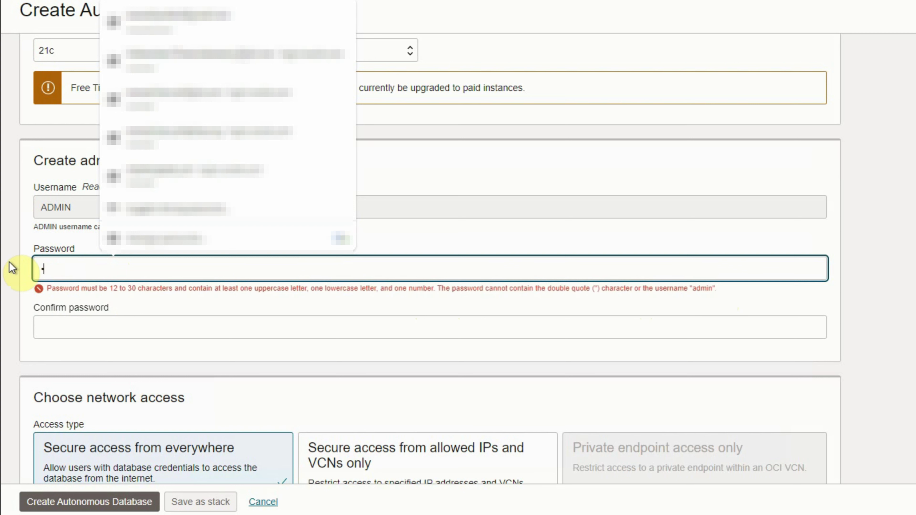
type("••••")
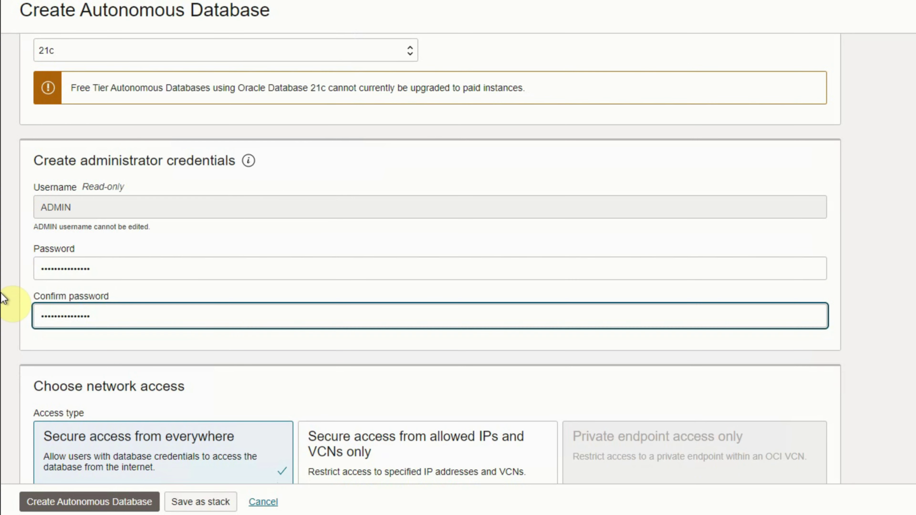
key("Tab")
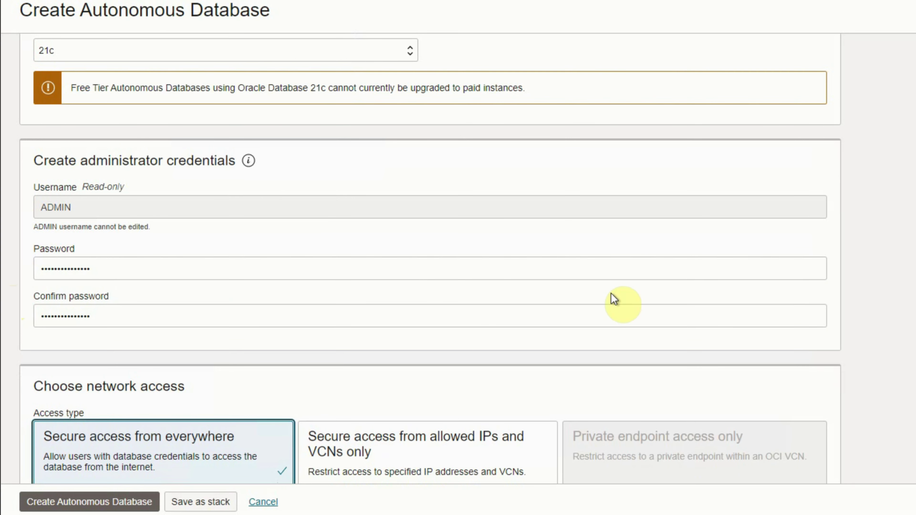
scroll(899, 352, "down", 6)
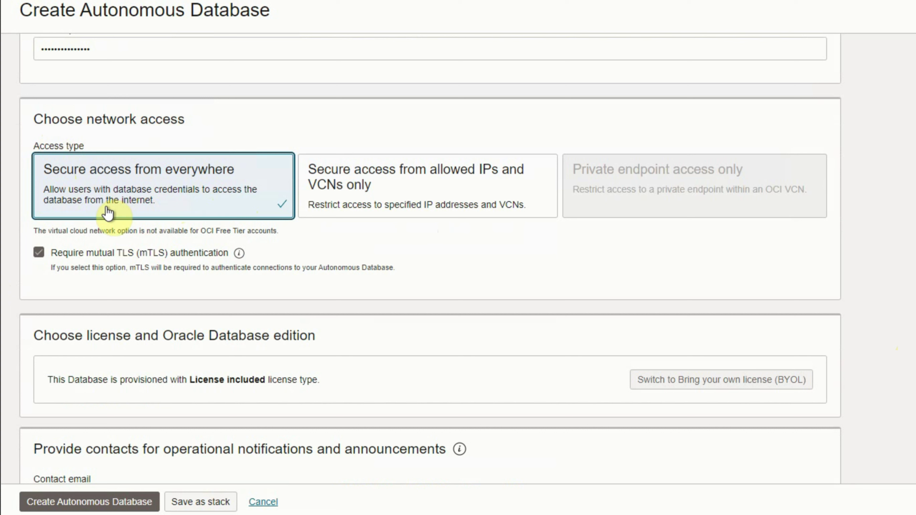
left_click(397, 204)
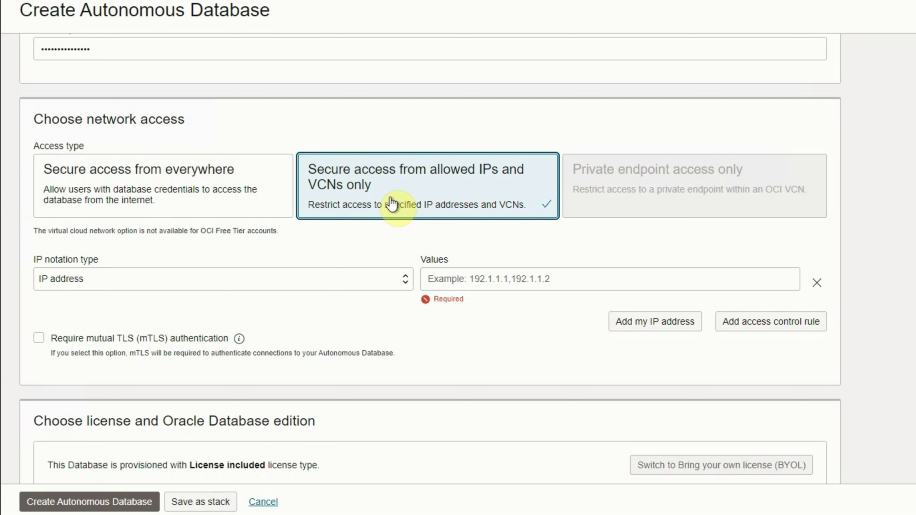
left_click(134, 198)
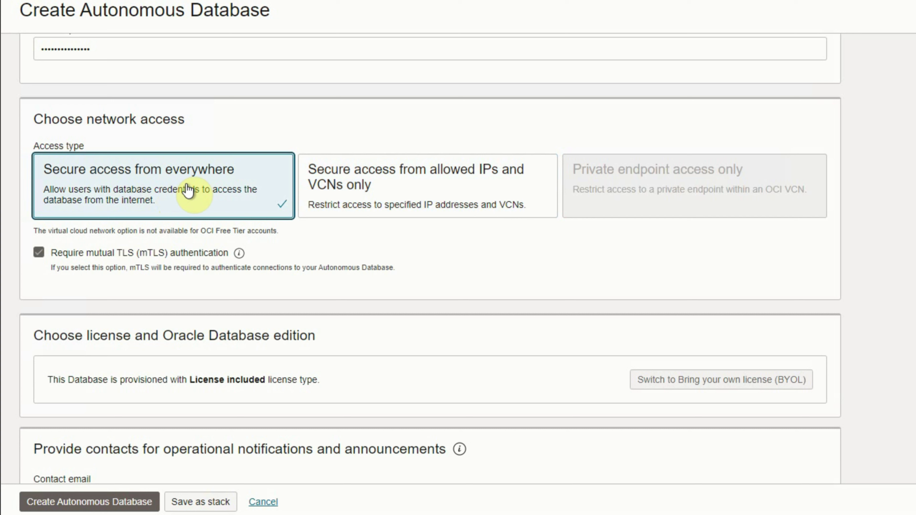
scroll(188, 191, "down", 2)
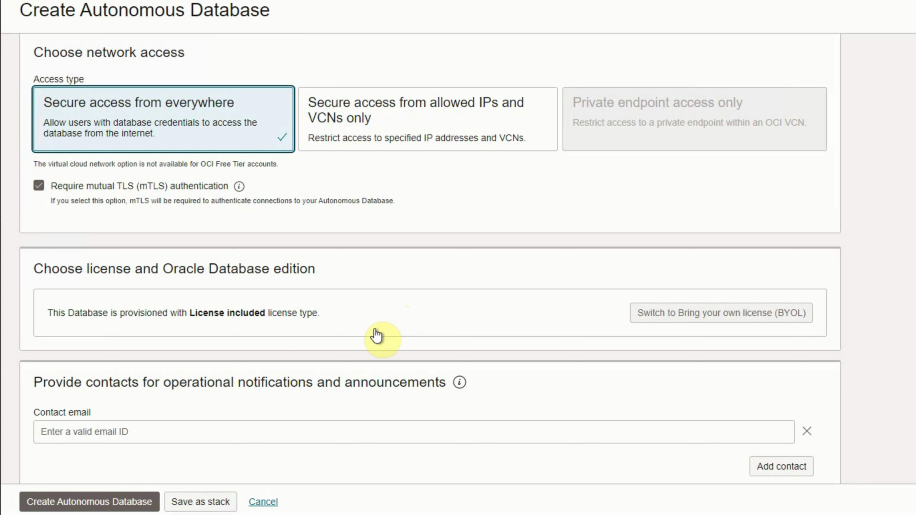
- Fill in the saved contact e-mail and create the Always Free OCIORCL database
left_click(124, 433)
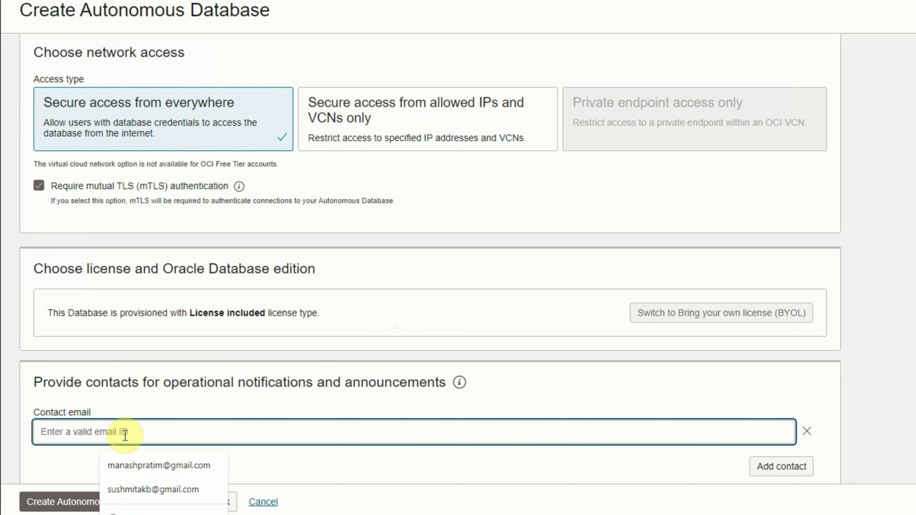
left_click(157, 467)
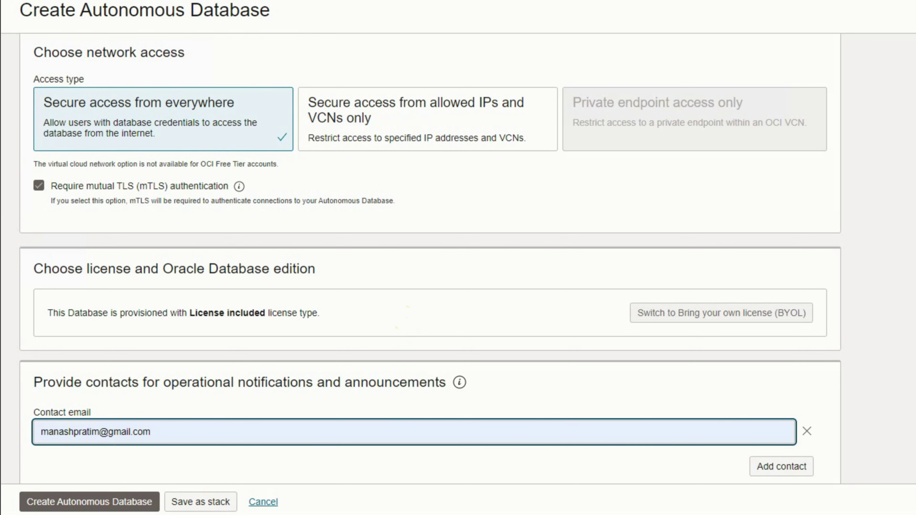
scroll(174, 465, "down", 2)
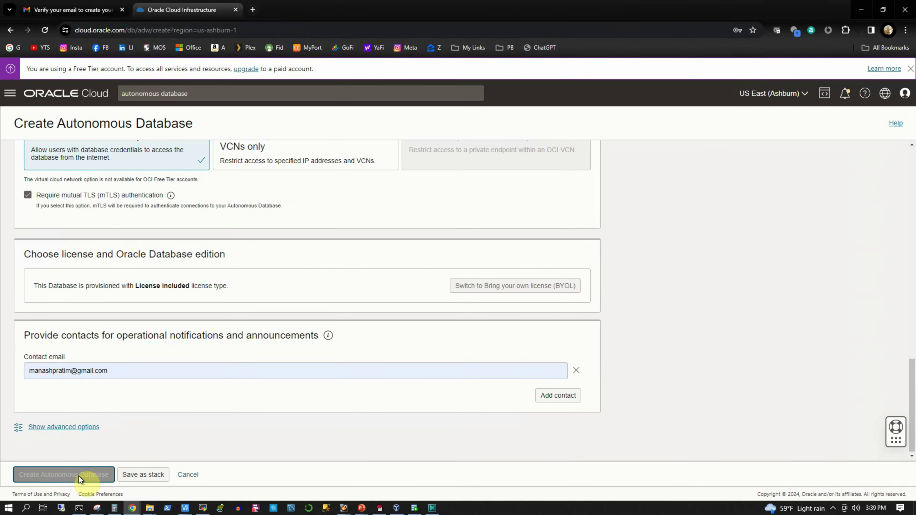
left_click(119, 502)
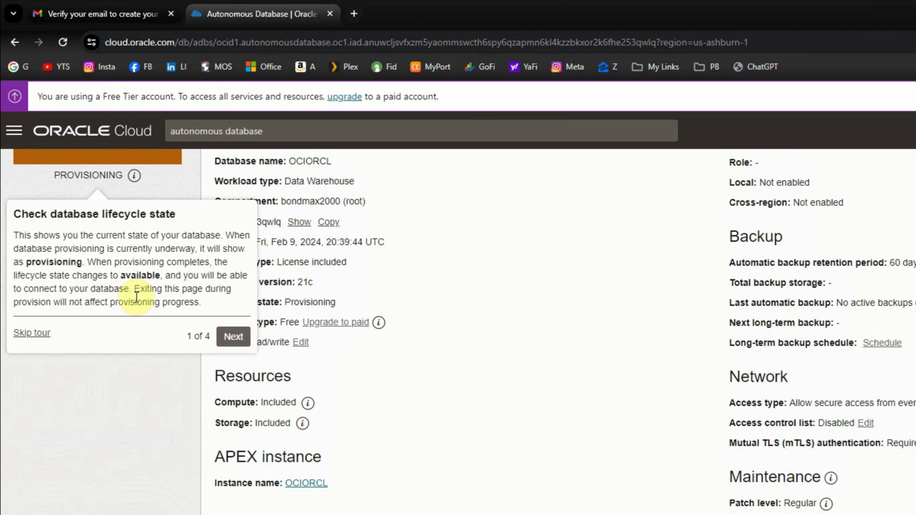
- Step through all four guided tour tips on the OCIORCL page and dismiss the tour
left_click(234, 337)
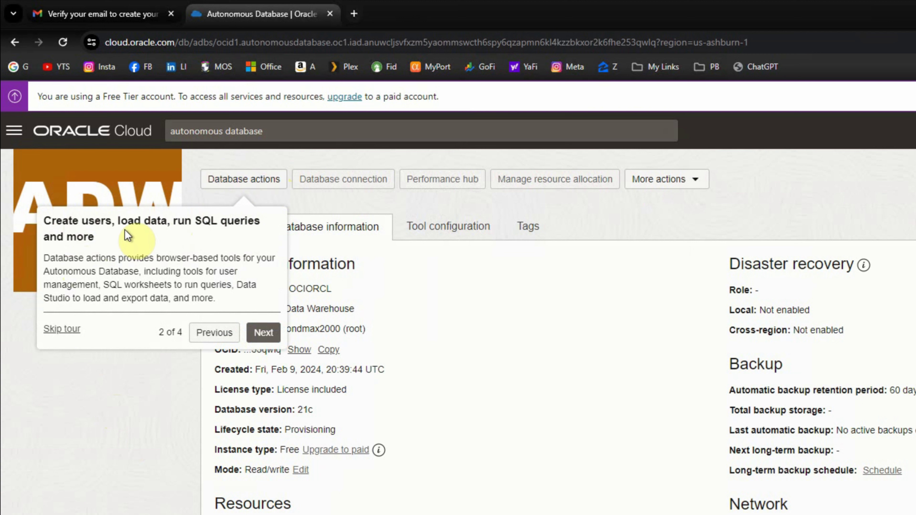
left_click(263, 332)
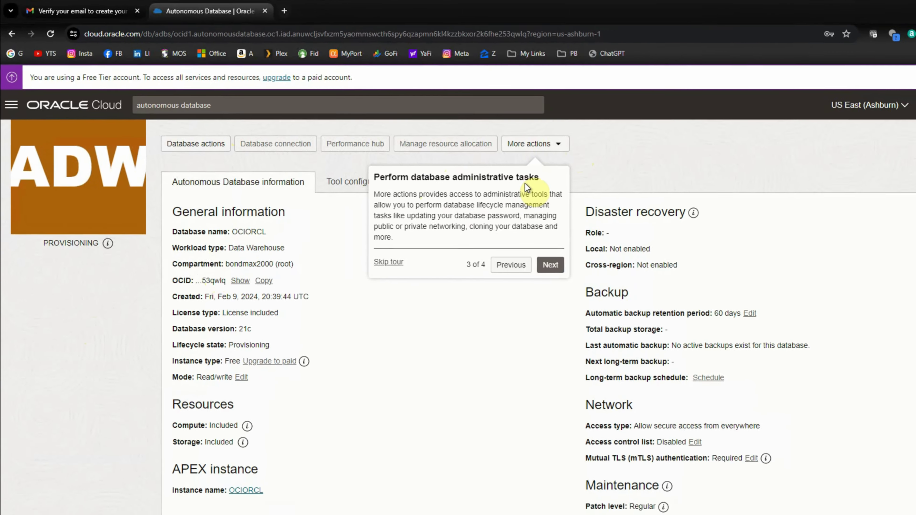
left_click(489, 236)
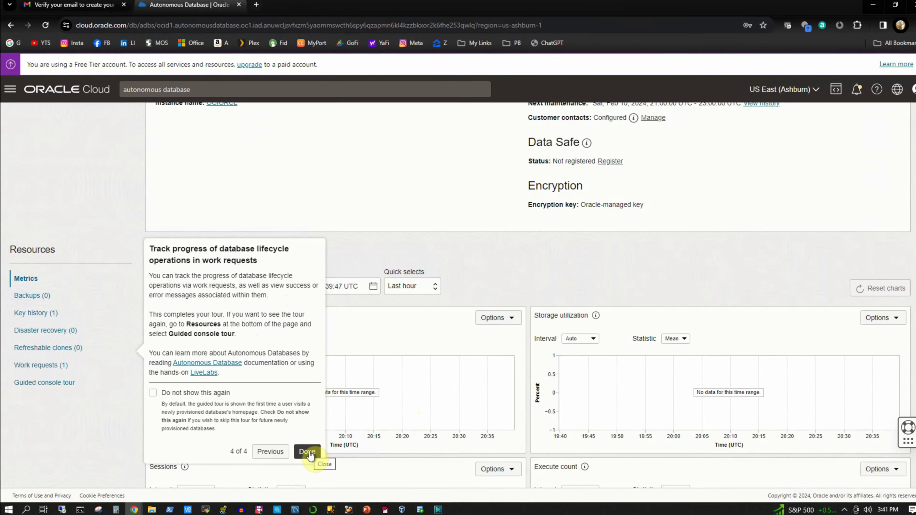
left_click(303, 452)
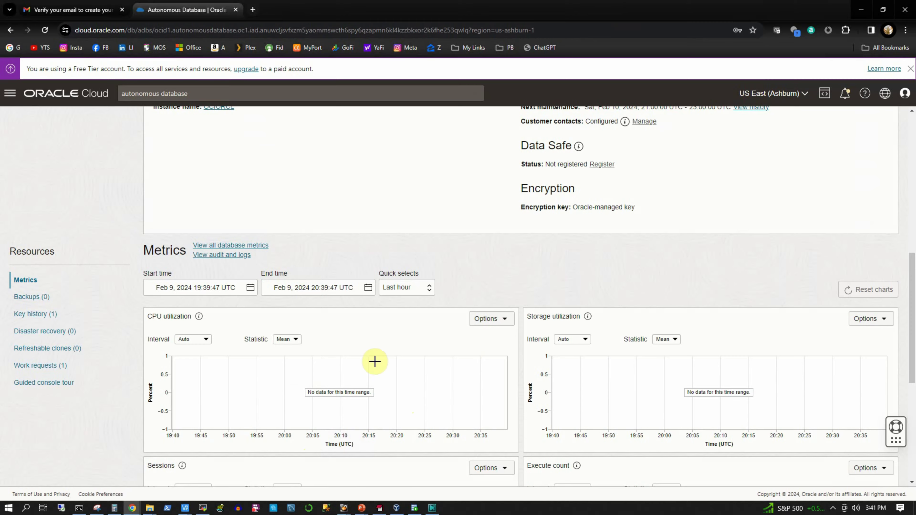
scroll(375, 362, "up", 5)
scroll(375, 362, "up", 3)
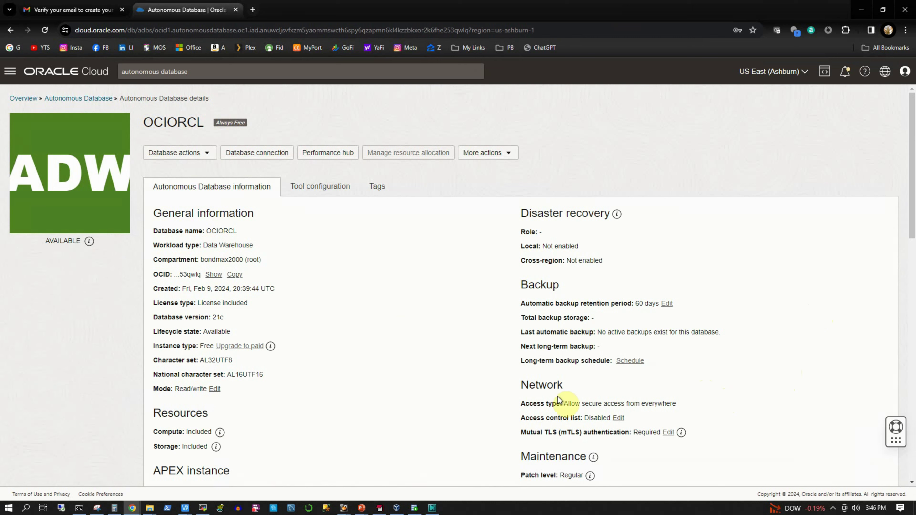
scroll(587, 401, "down", 2)
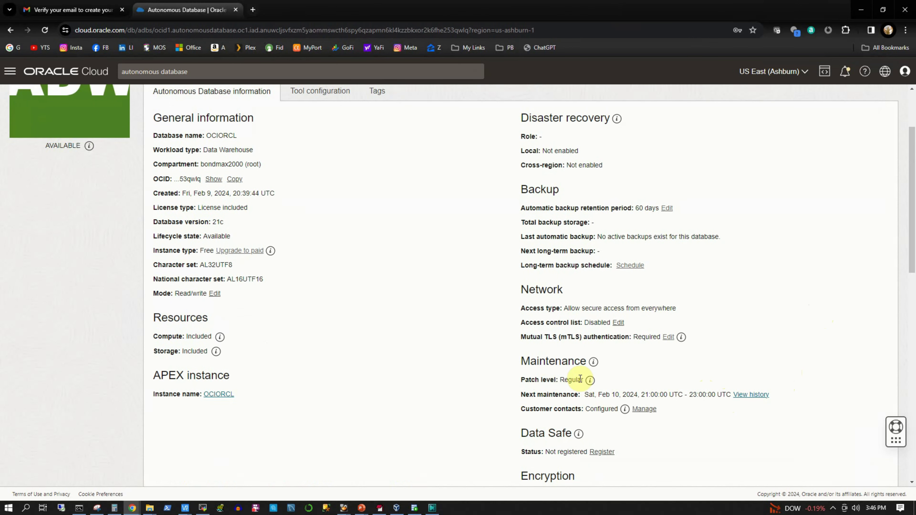
scroll(587, 394, "down", 2)
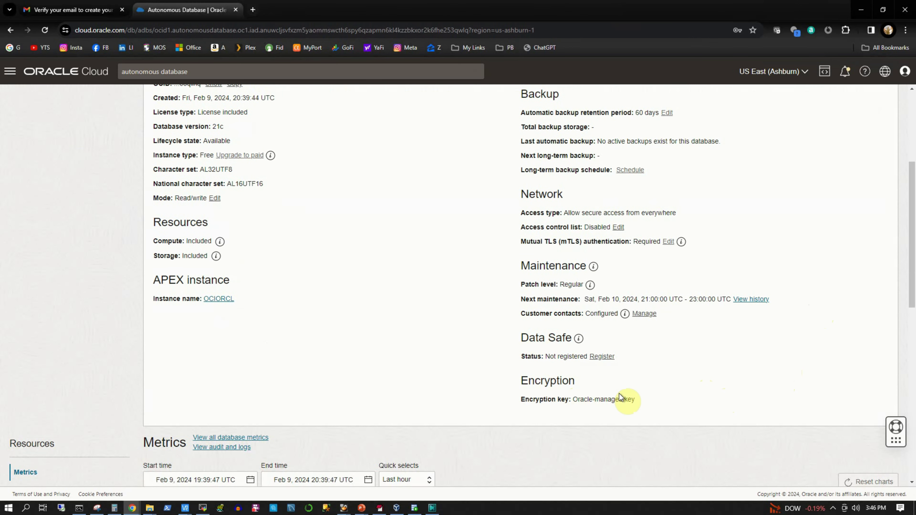
scroll(474, 297, "up", 3)
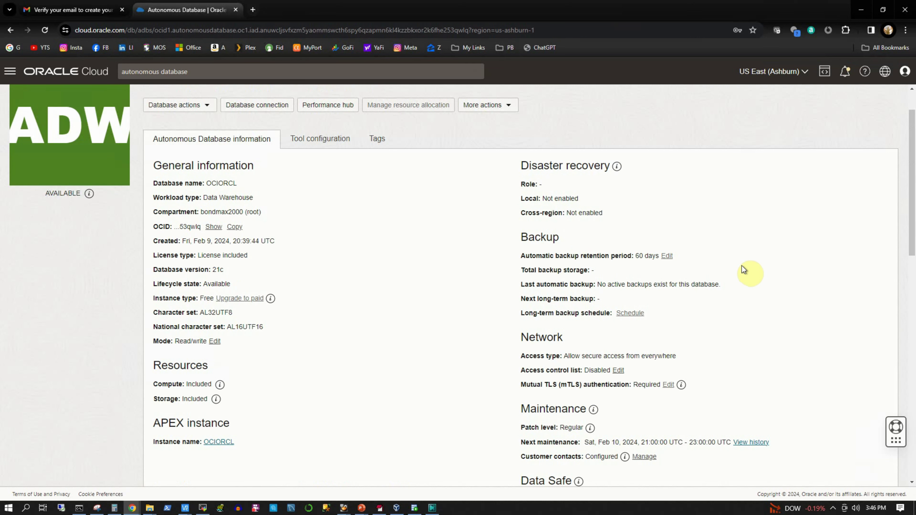
scroll(742, 265, "down", 7)
scroll(738, 294, "down", 2)
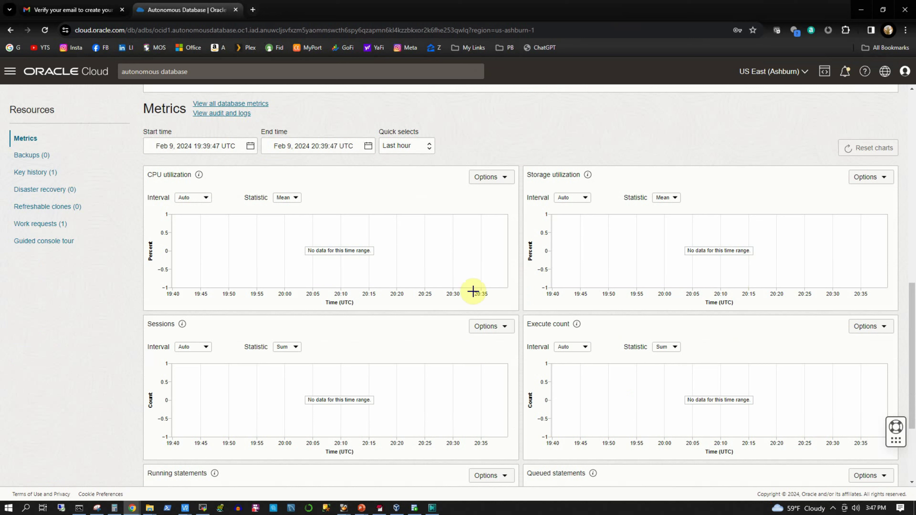
mouse_move(577, 323)
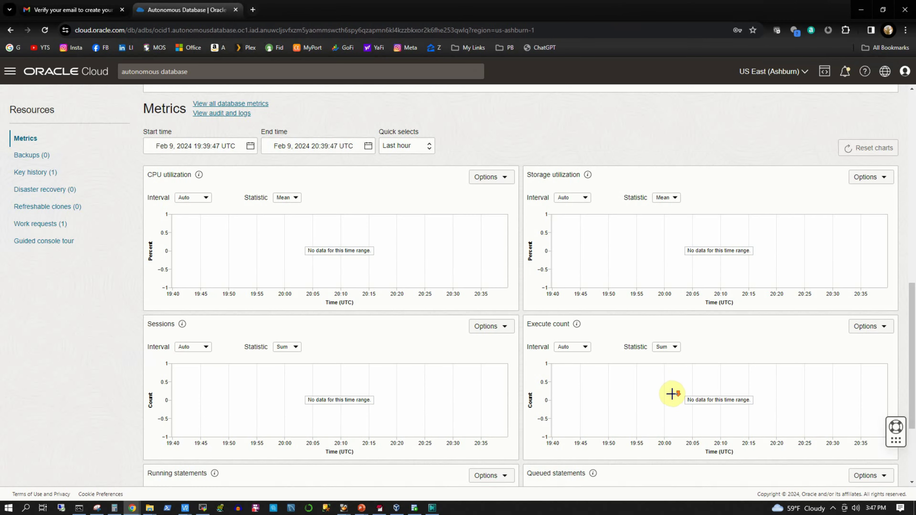
scroll(674, 397, "down", 2)
scroll(531, 124, "up", 2)
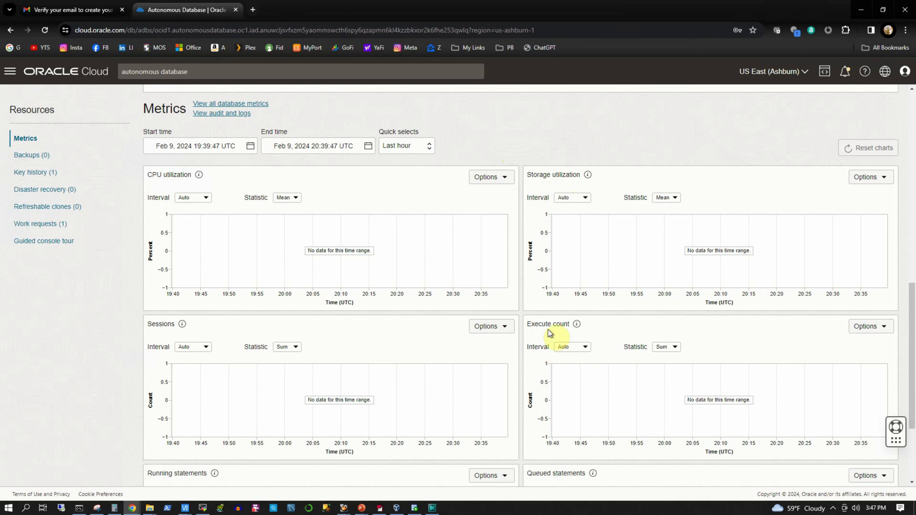
scroll(582, 340, "down", 4)
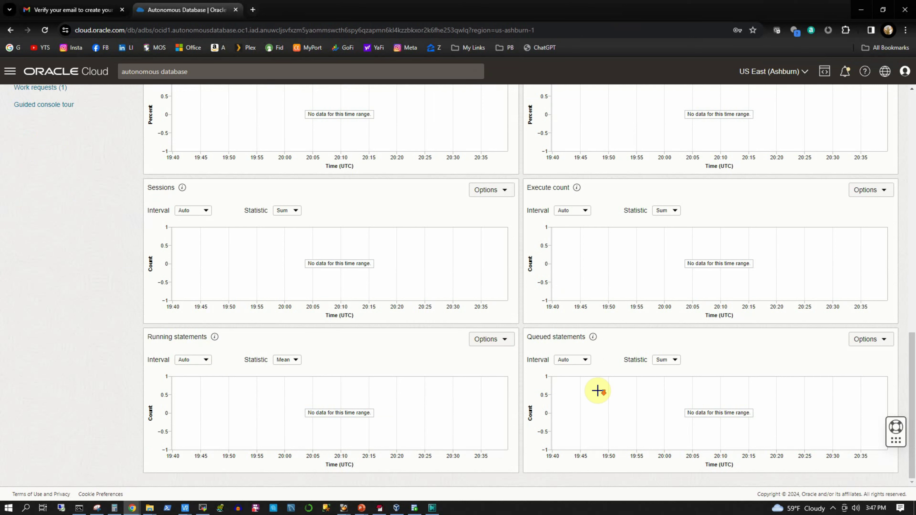
scroll(597, 391, "up", 10)
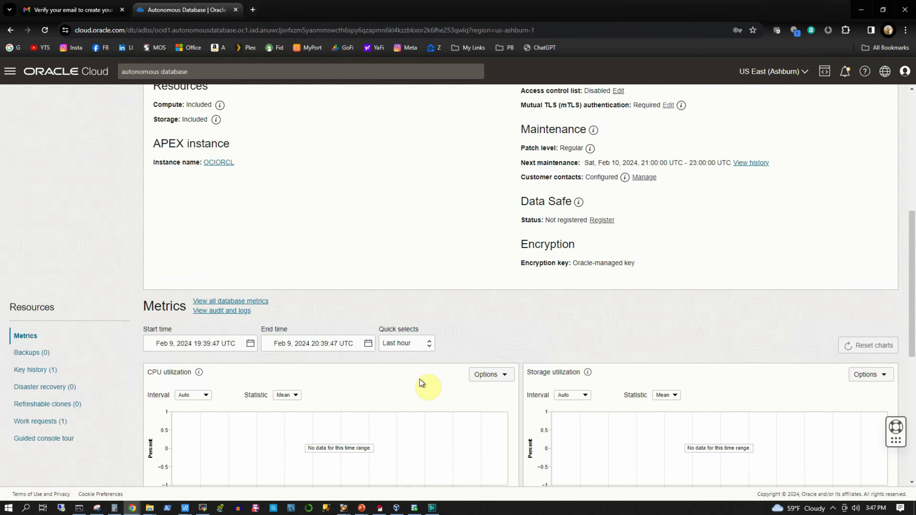
scroll(424, 376, "up", 10)
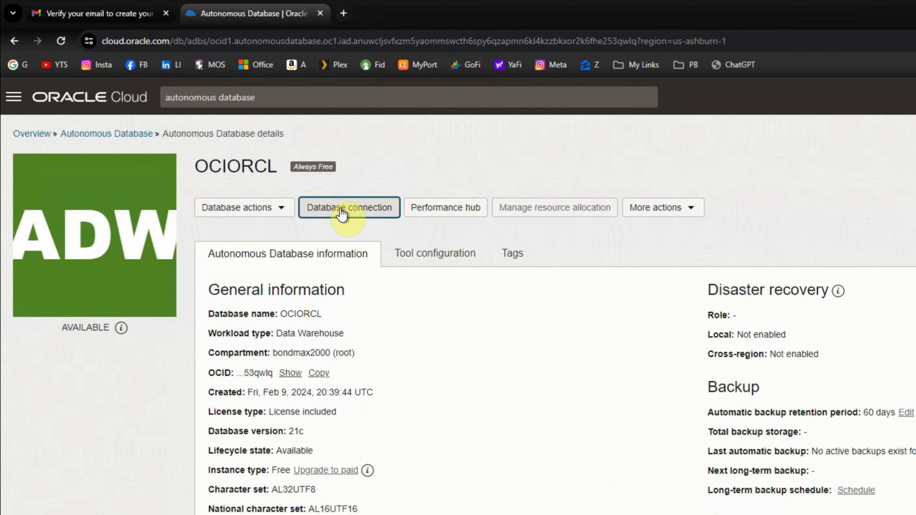
- Open OCIORCL's Database connection panel with Instance wallet as the wallet type
left_click(351, 218)
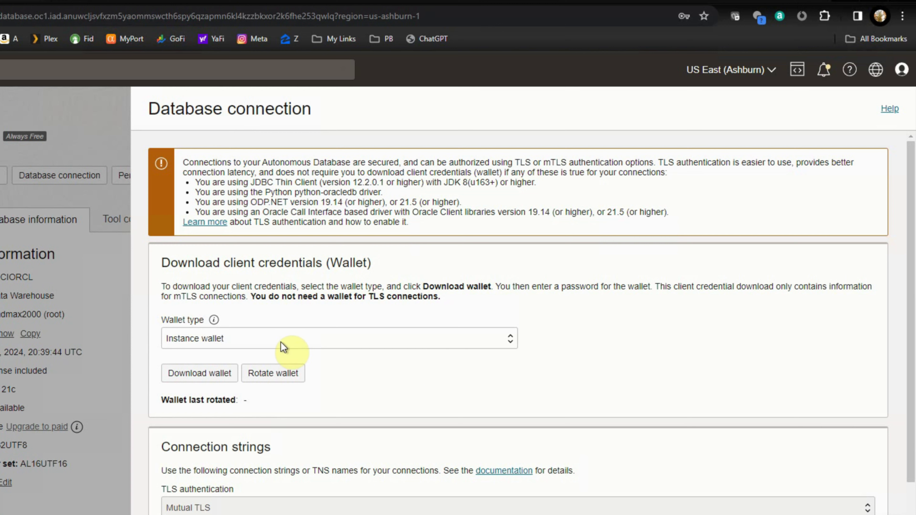
left_click(506, 346)
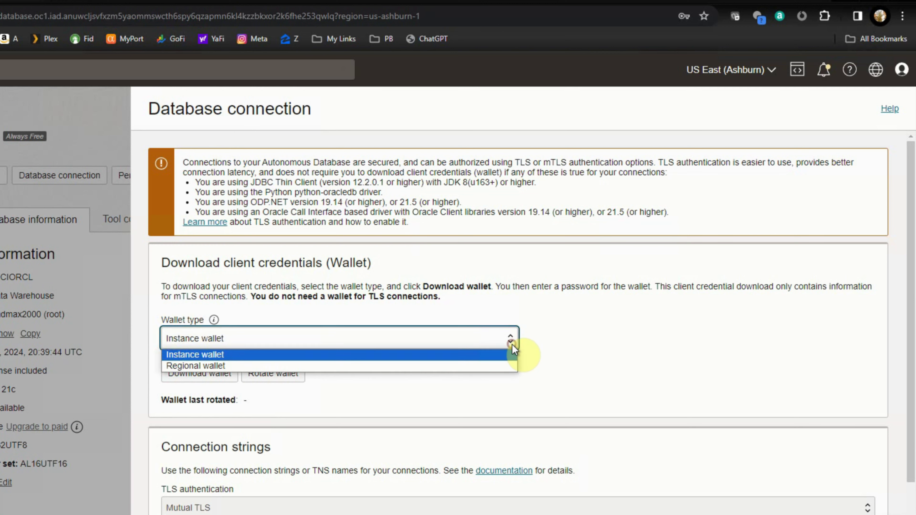
left_click(203, 354)
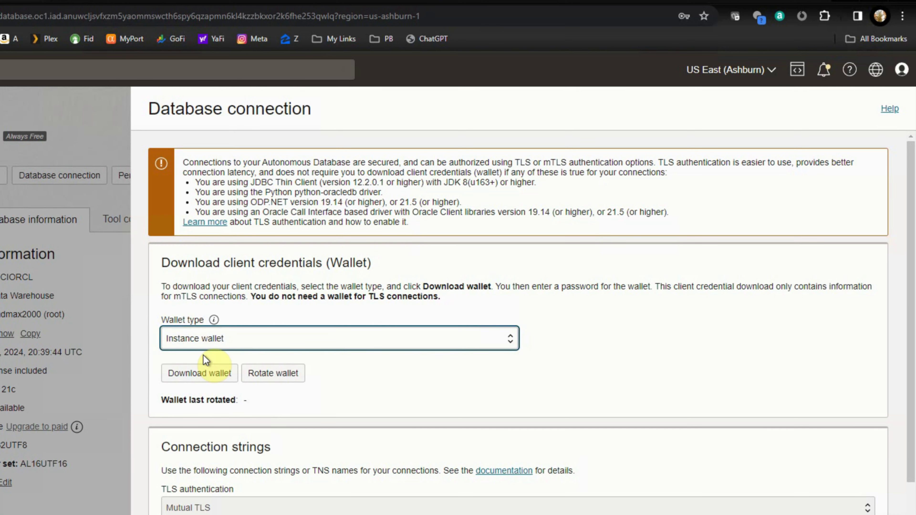
left_click(511, 340)
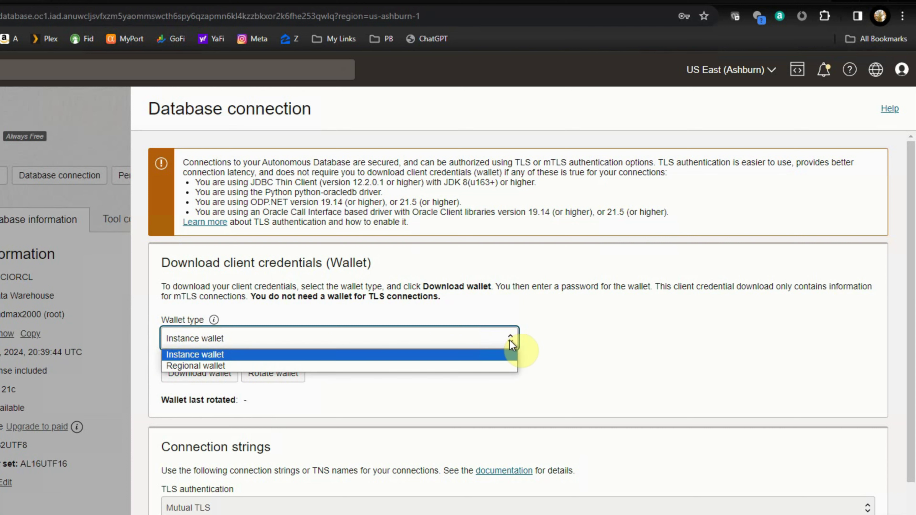
left_click(568, 334)
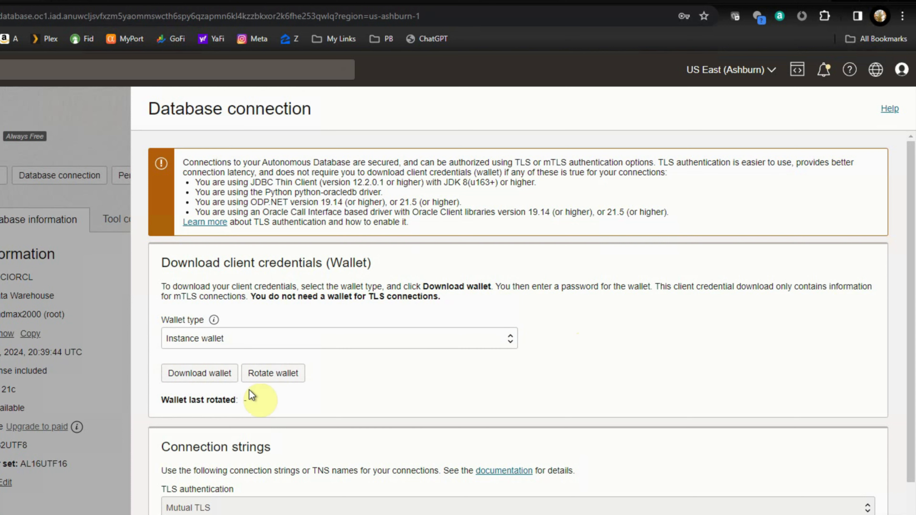
- Set and confirm a wallet password, then download the wallet zip
left_click(202, 375)
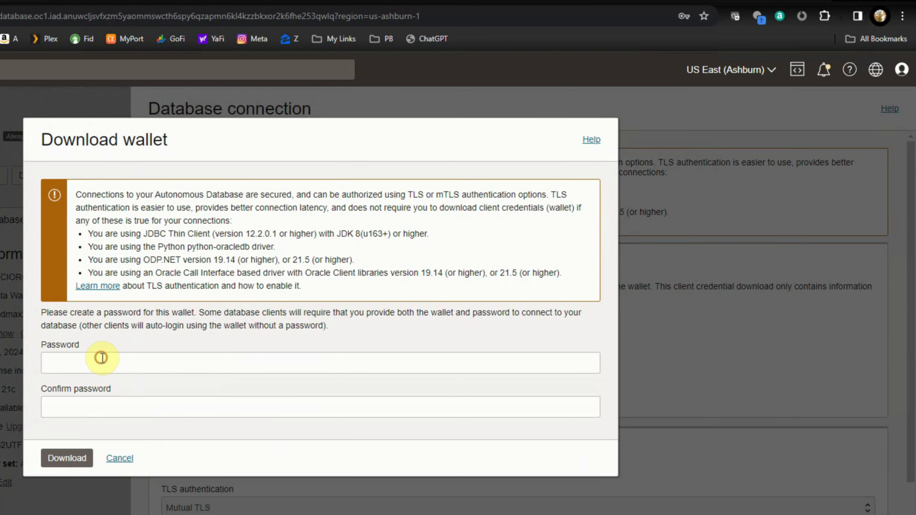
left_click(101, 357)
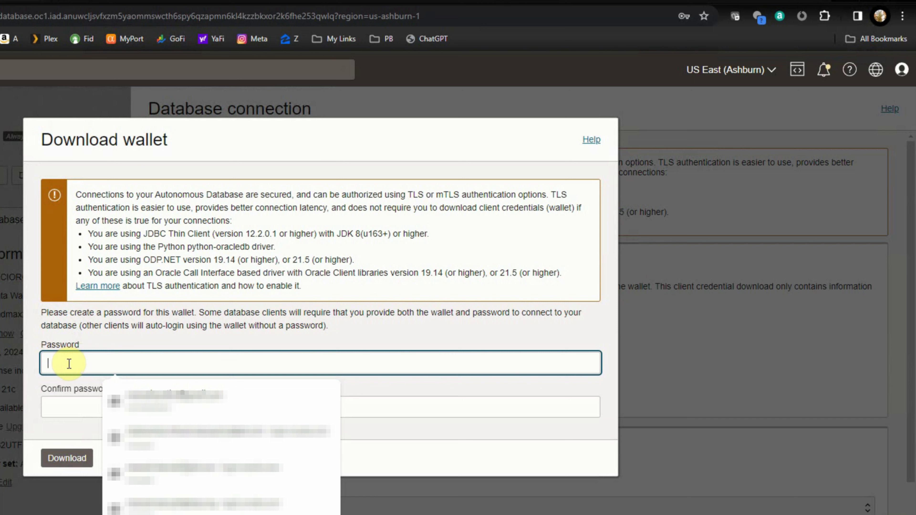
type("••••••••••••••••")
key("Tab")
type("••••••••••••••••")
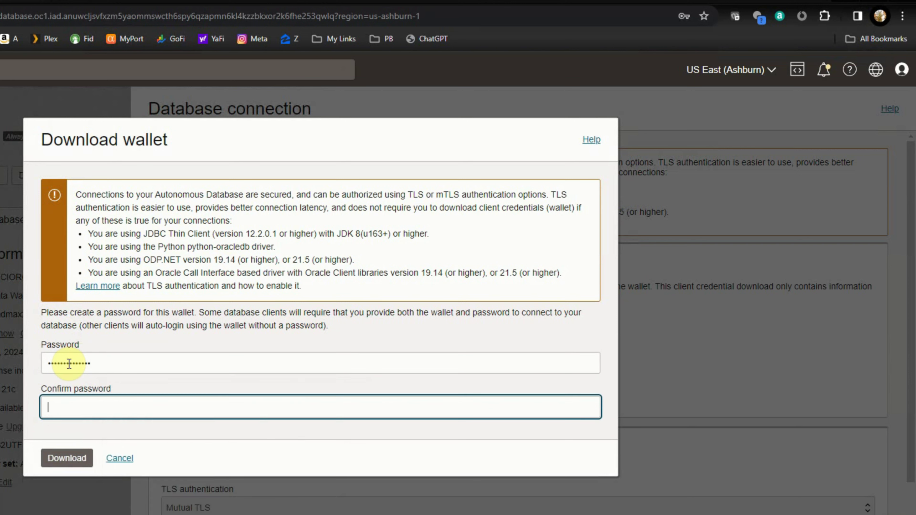
left_click(70, 459)
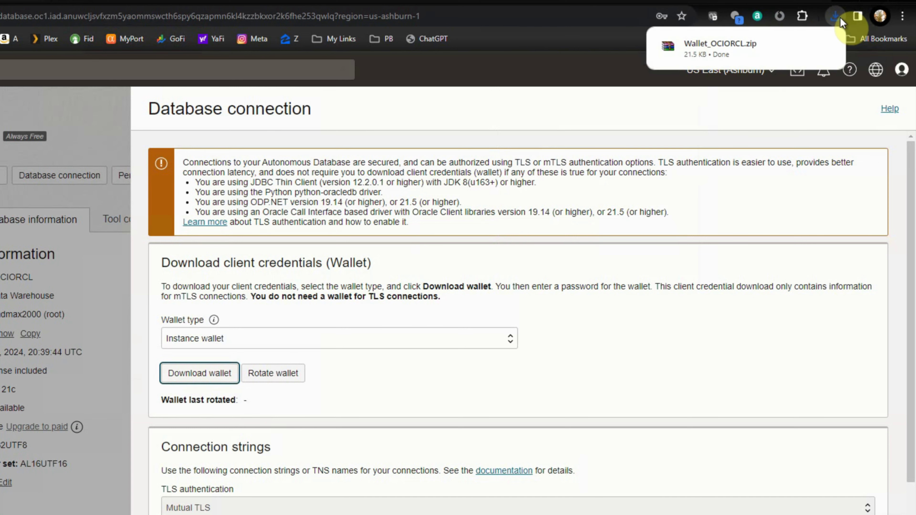
- Select Wallet_OCIORCL.zip in the Downloads folder
mouse_move(763, 51)
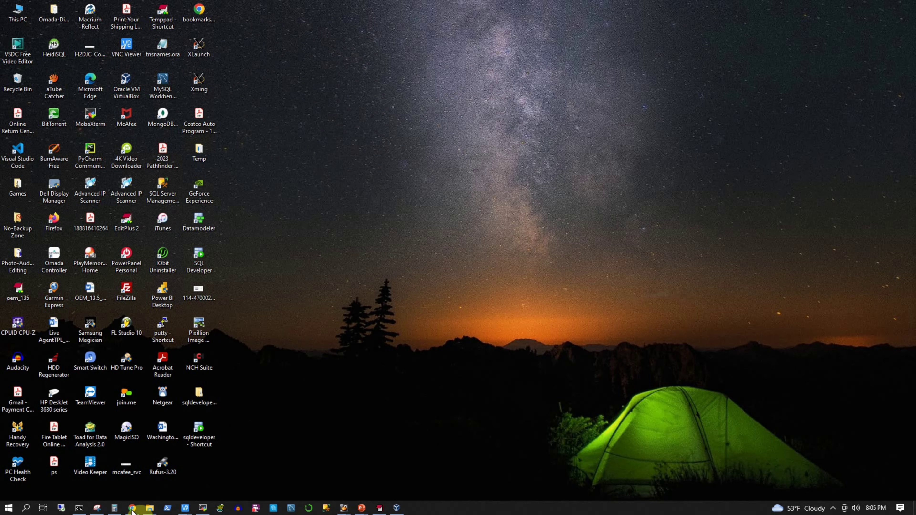
mouse_move(149, 507)
left_click(187, 491)
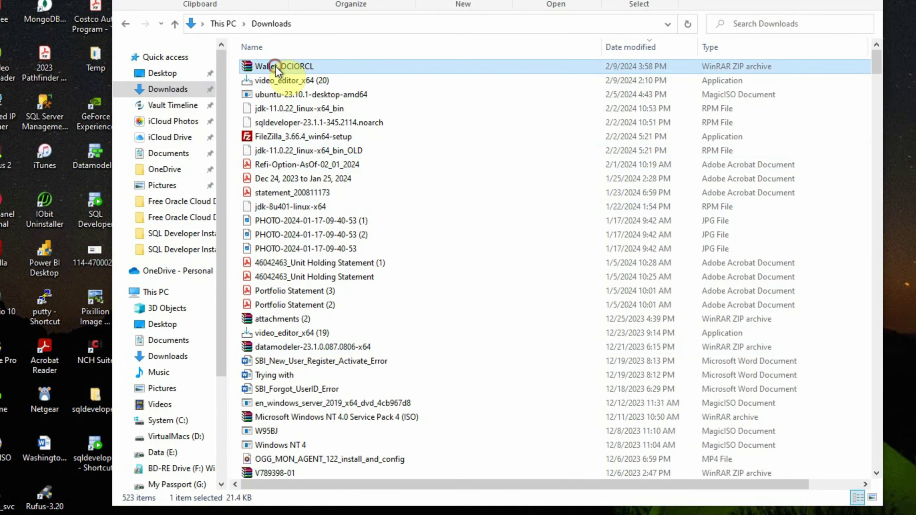
left_click(314, 114)
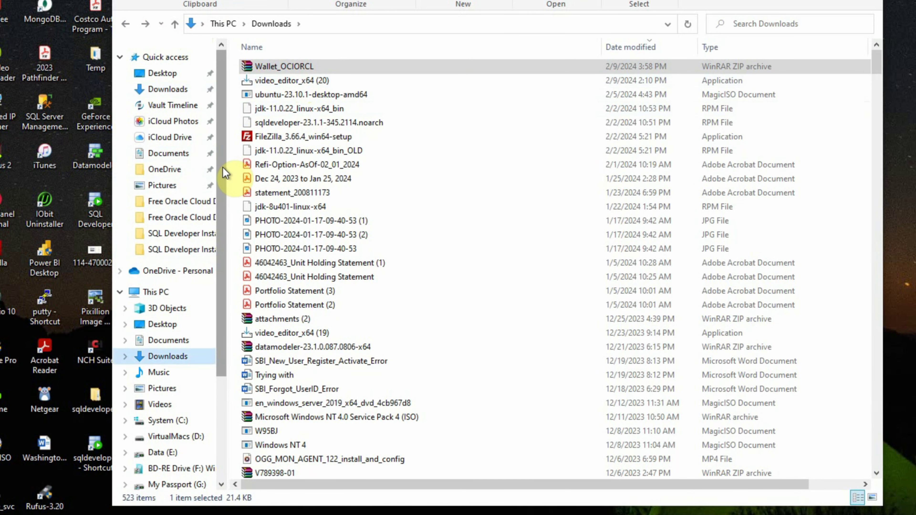
- Create a new folder named OCI_Wallet in Documents and open it
left_click(166, 152)
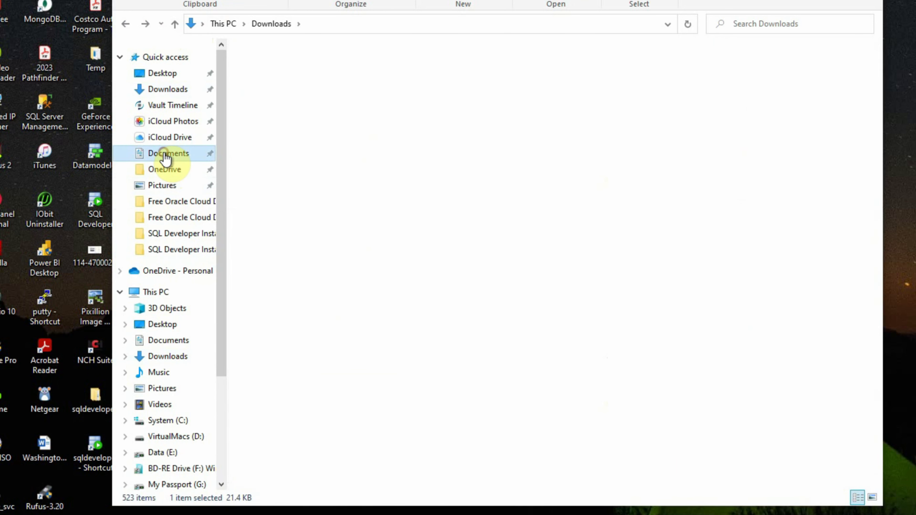
right_click(716, 311)
mouse_move(750, 511)
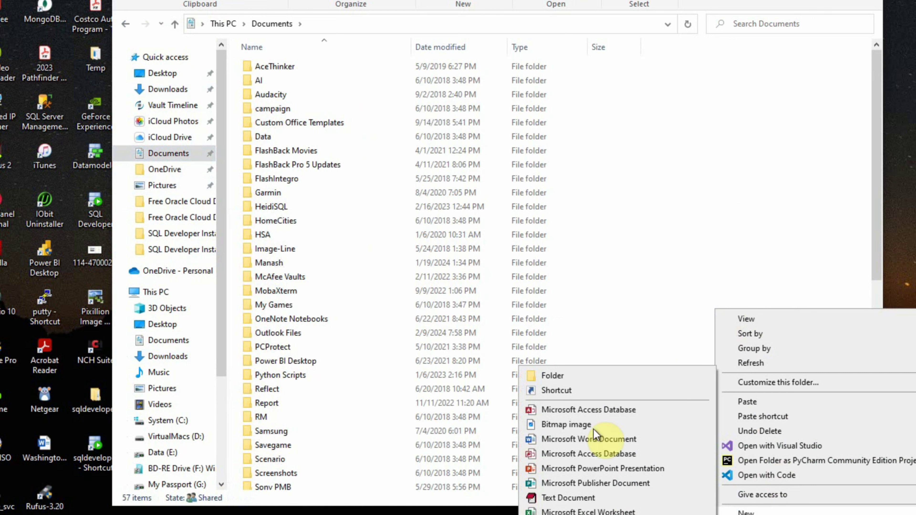
left_click(552, 376)
type("OCI")
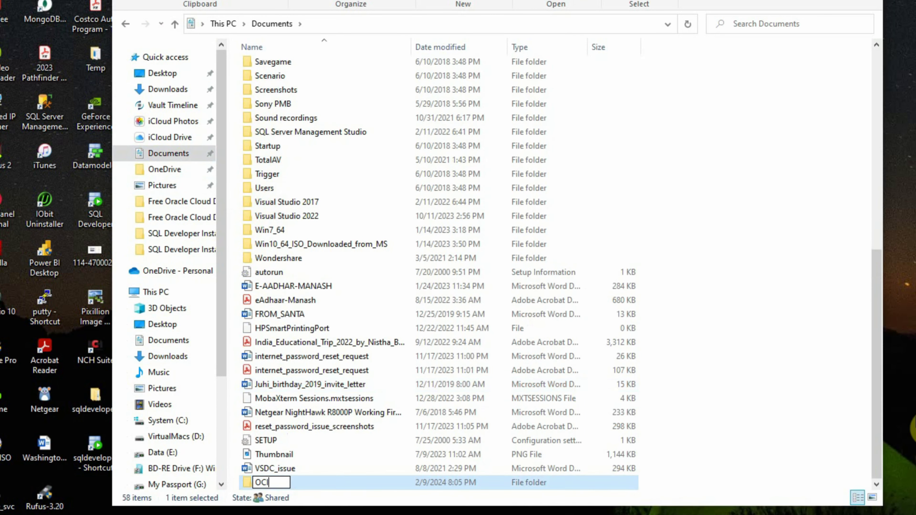
type("_Wallet")
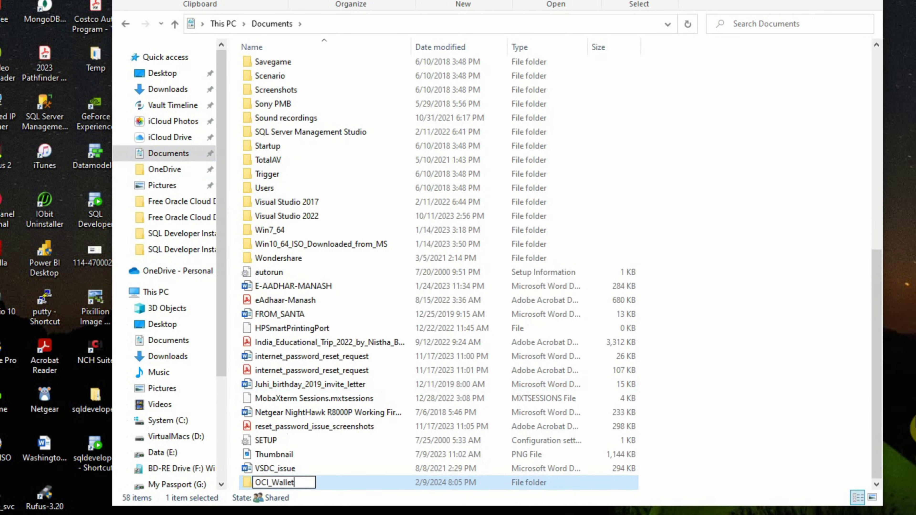
key("Return")
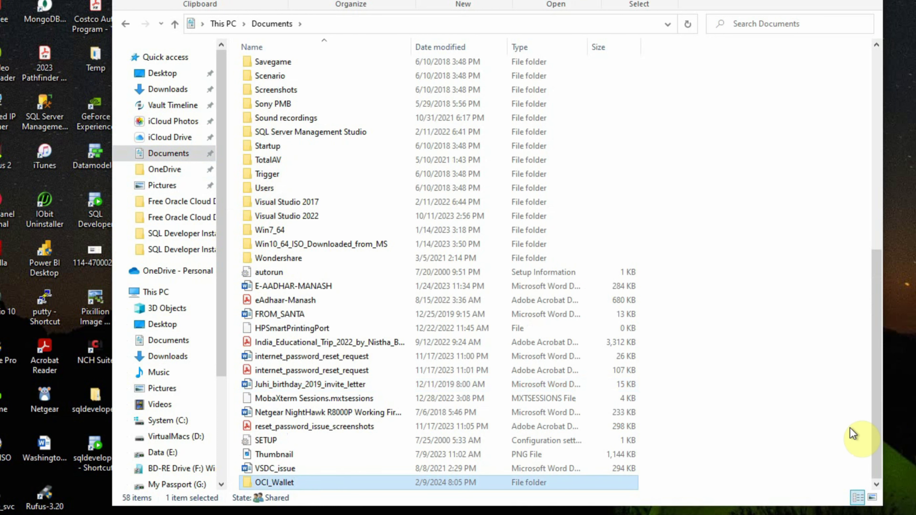
double_click(314, 485)
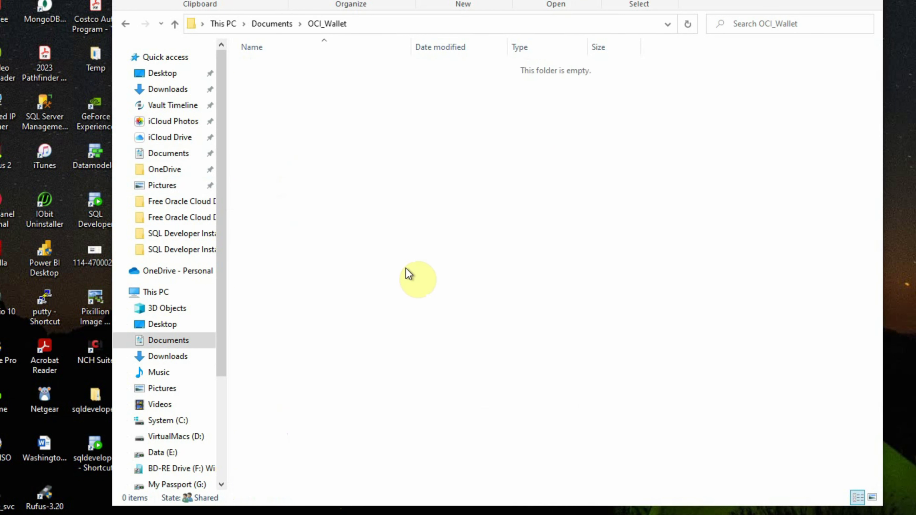
- Paste Wallet_OCIORCL.zip into OCI_Wallet and check the folder's full path
right_click(422, 240)
left_click(468, 335)
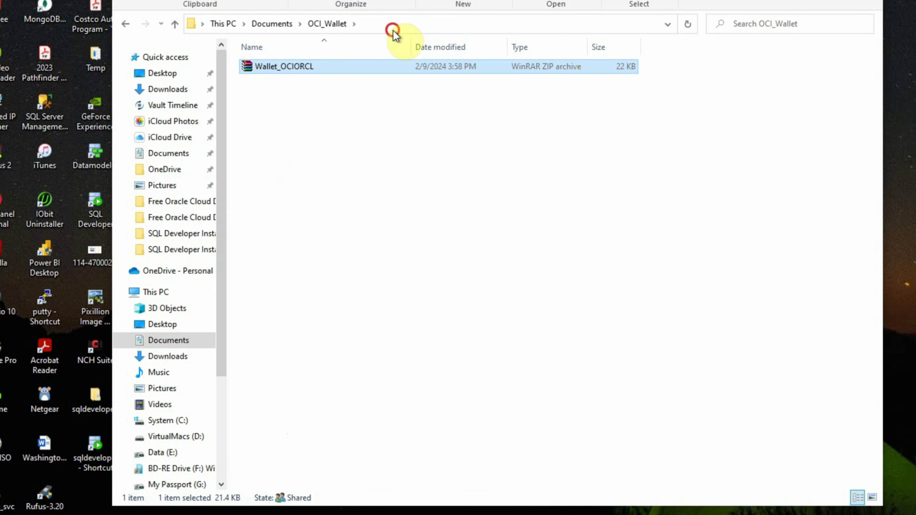
left_click(367, 29)
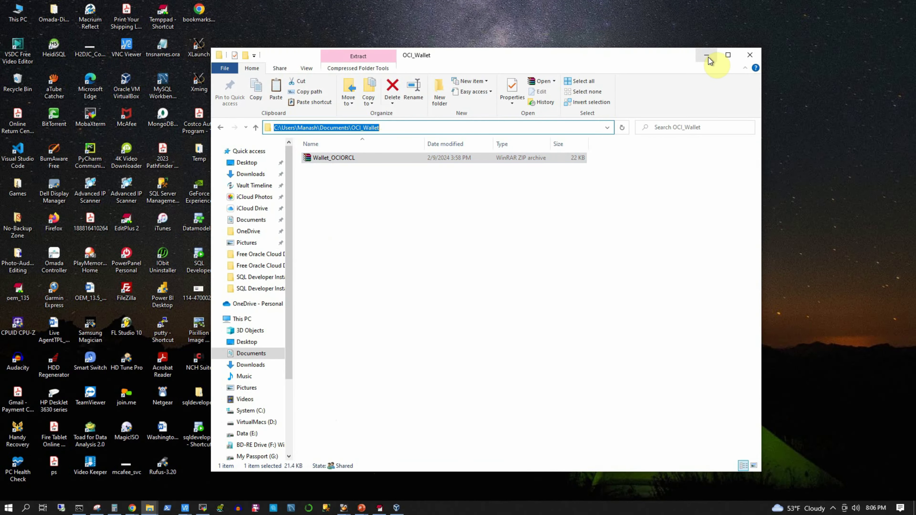
- Minimize File Explorer and launch SQL Developer from its desktop shortcut
left_click(706, 57)
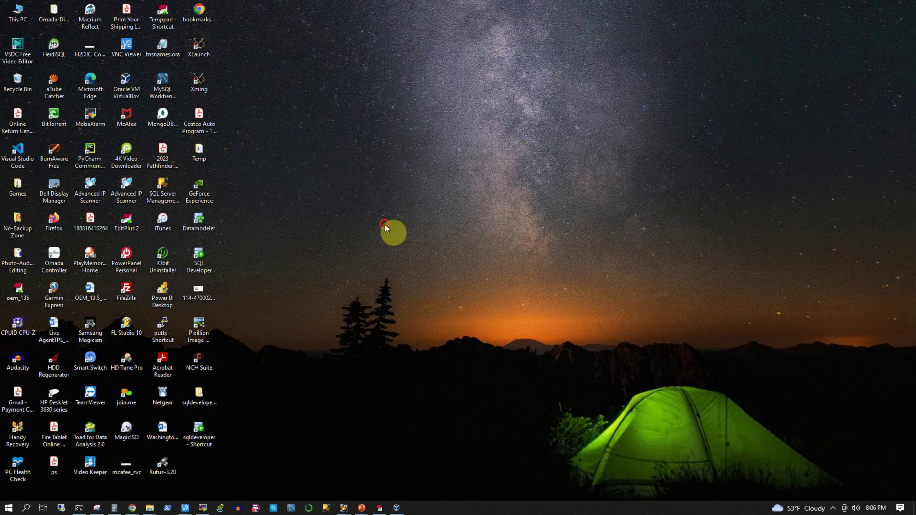
left_click(197, 435)
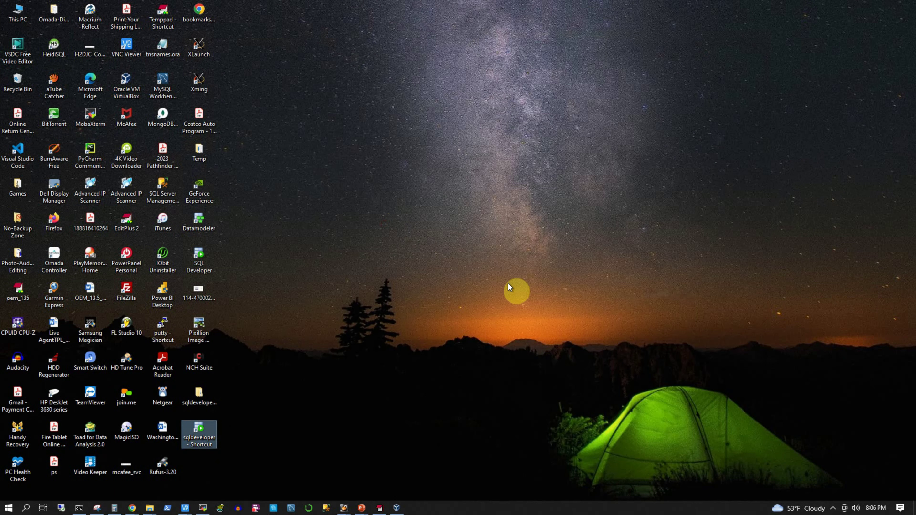
key("Return")
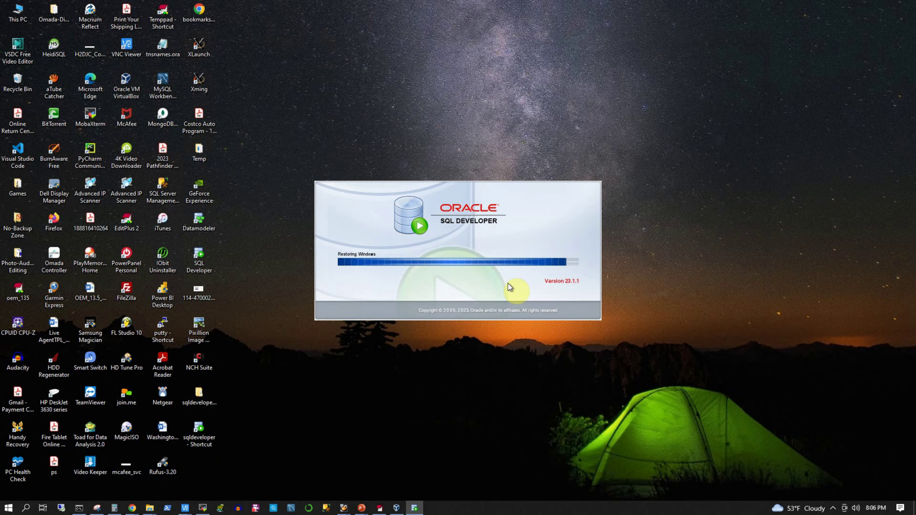